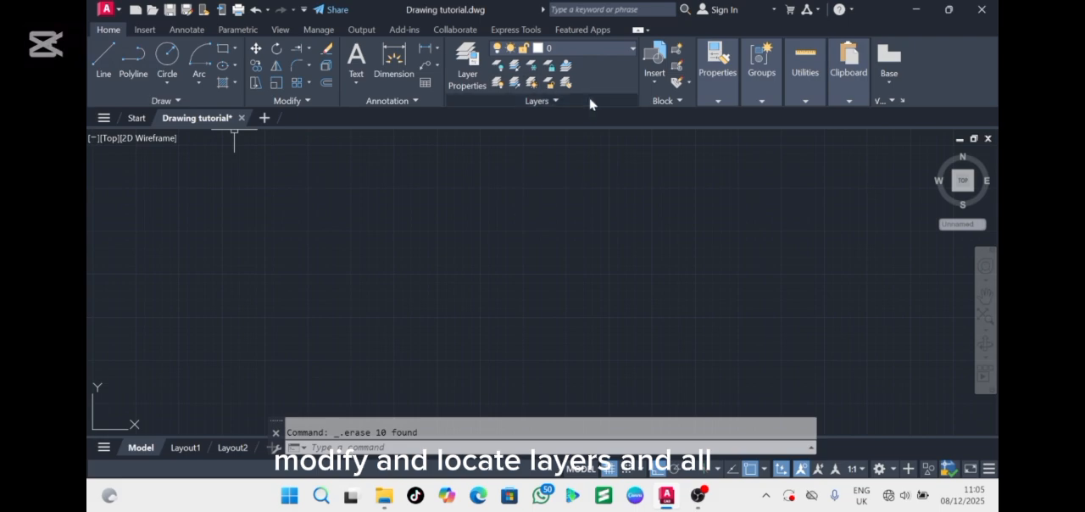
{"action": "left_click", "coordinate": [109, 9]}
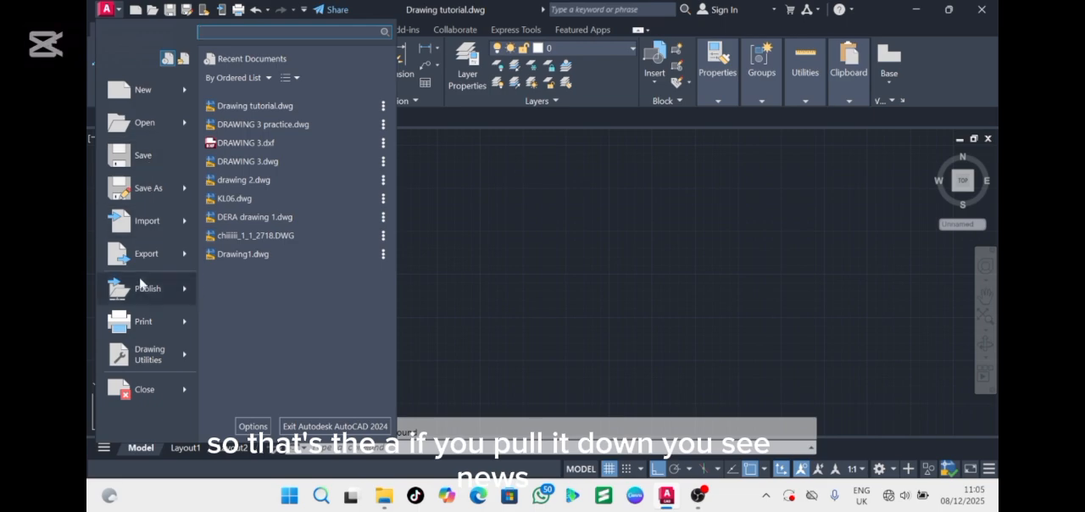
{"action": "mouse_move", "coordinate": [138, 286]}
{"action": "left_click", "coordinate": [513, 295]}
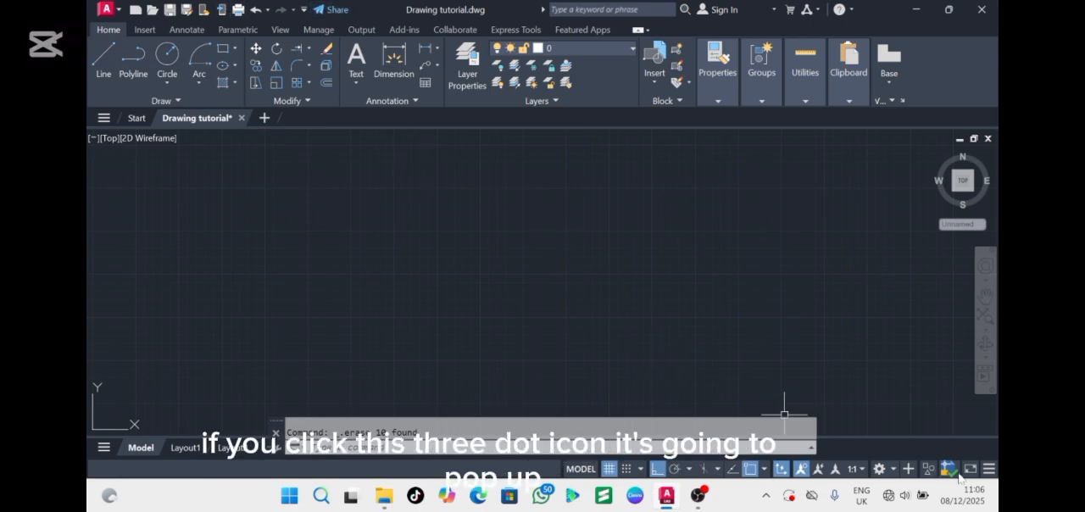
{"action": "left_click", "coordinate": [989, 469]}
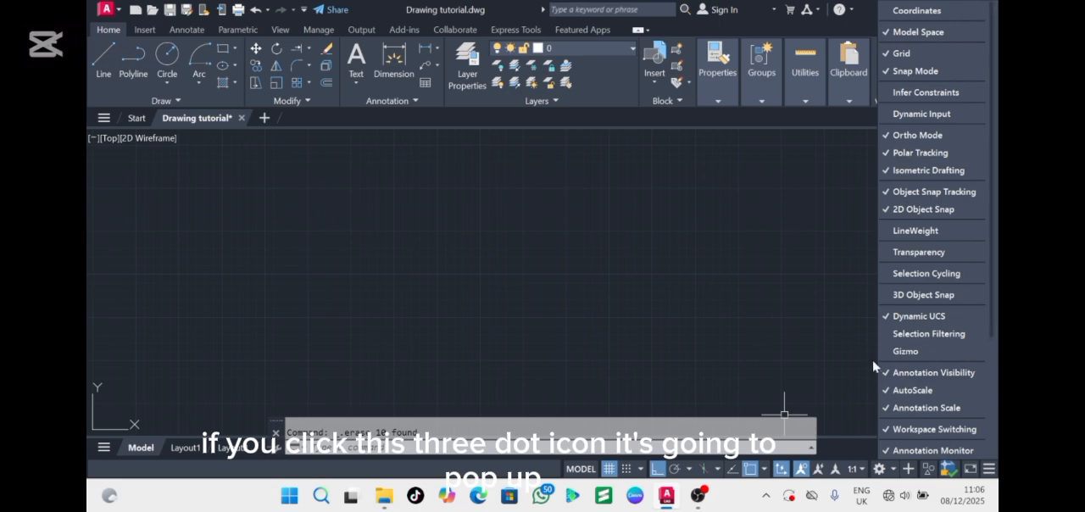
{"action": "left_click", "coordinate": [848, 341]}
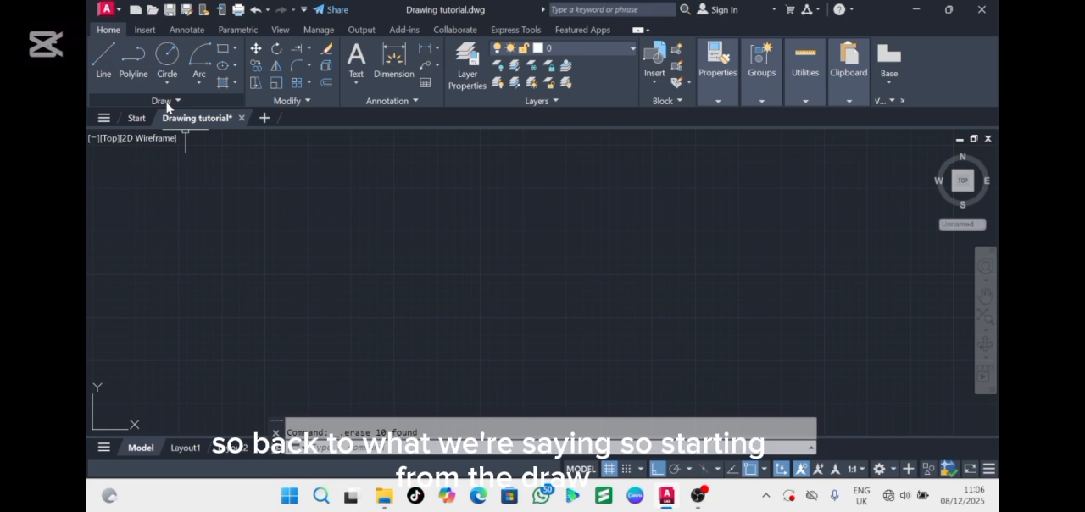
Draw a closed four-sided outline from separate lines, with a slanted left side and a top edge about 403,500 units long
{"action": "left_click", "coordinate": [104, 59]}
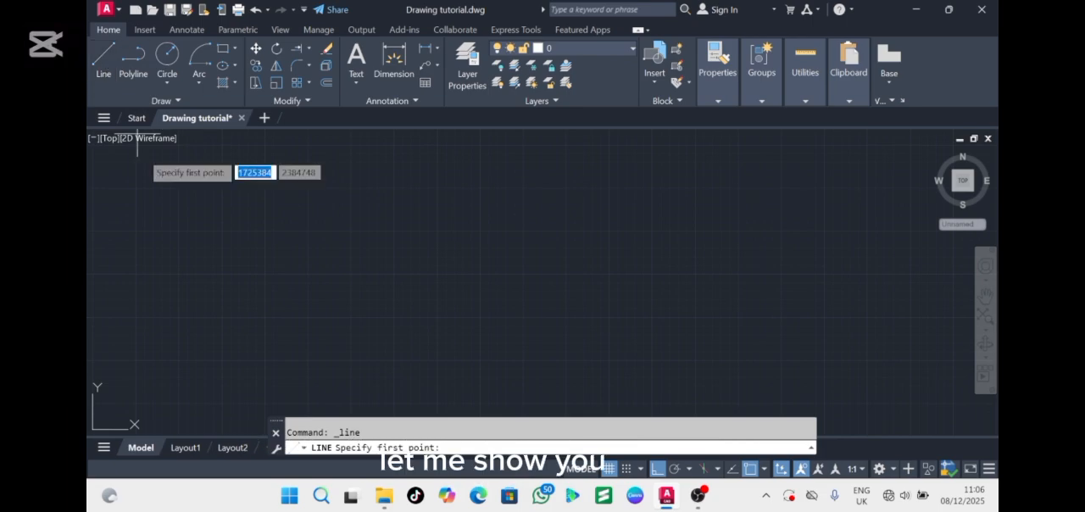
{"action": "left_click", "coordinate": [156, 192]}
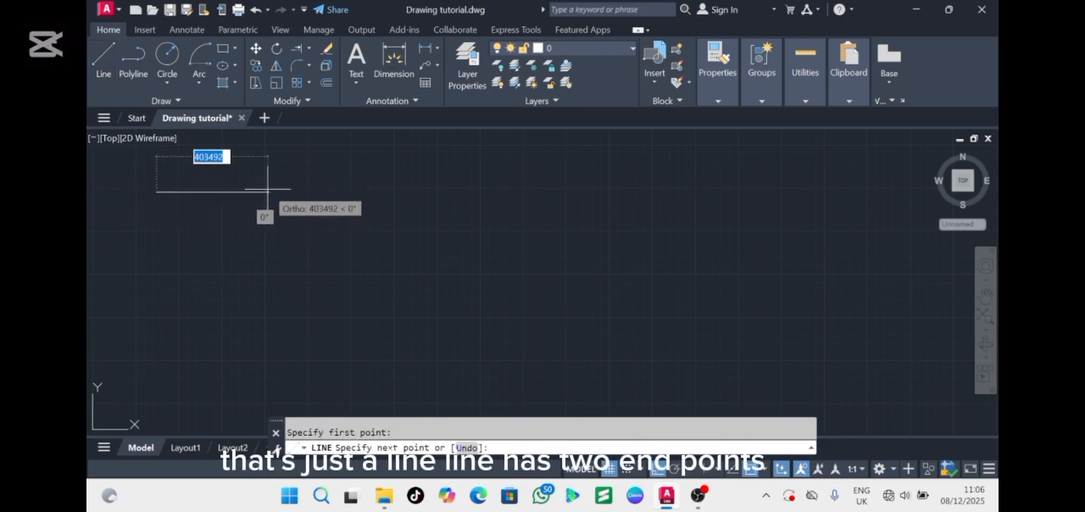
{"action": "left_click", "coordinate": [268, 190]}
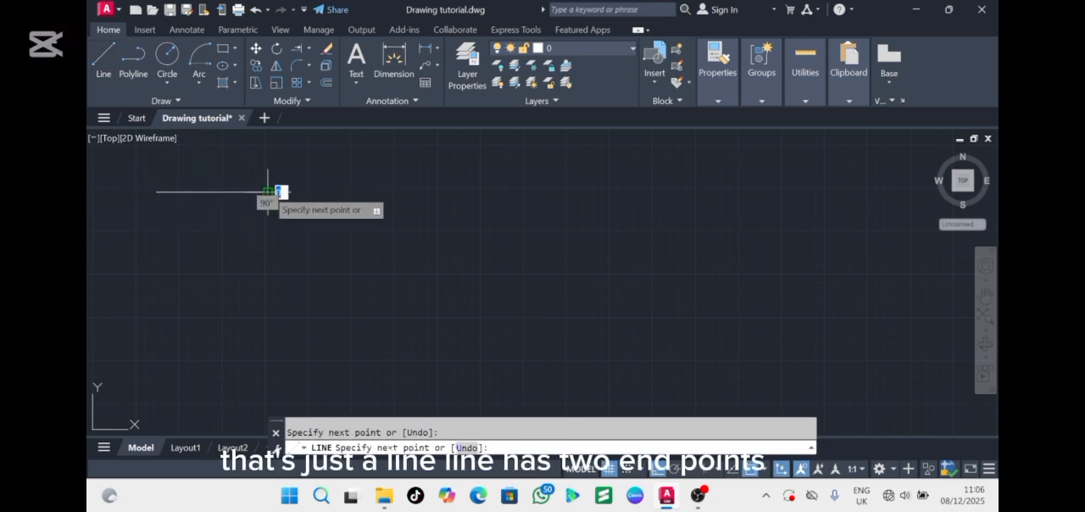
{"action": "left_click", "coordinate": [267, 267]}
{"action": "left_click", "coordinate": [144, 266]}
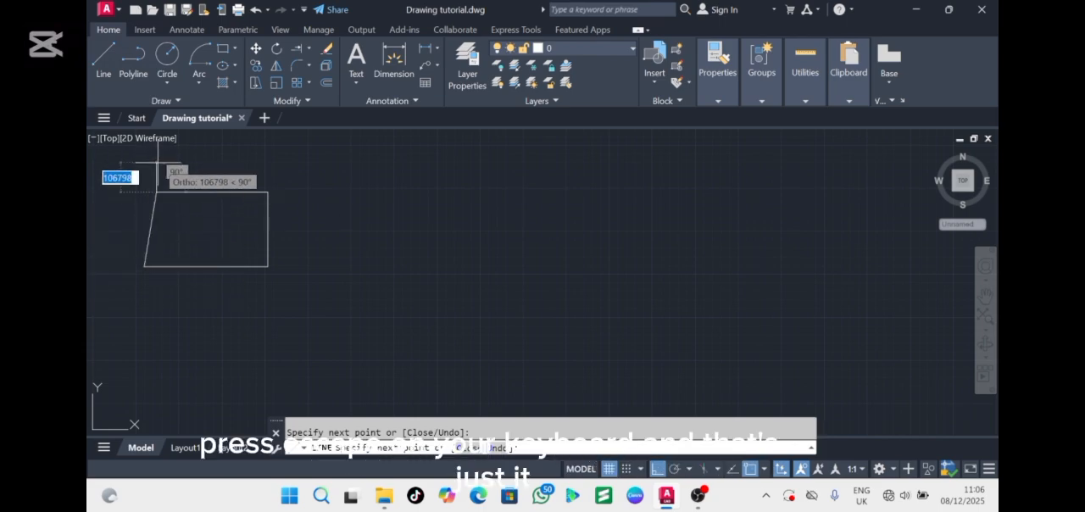
{"action": "key", "text": "Escape"}
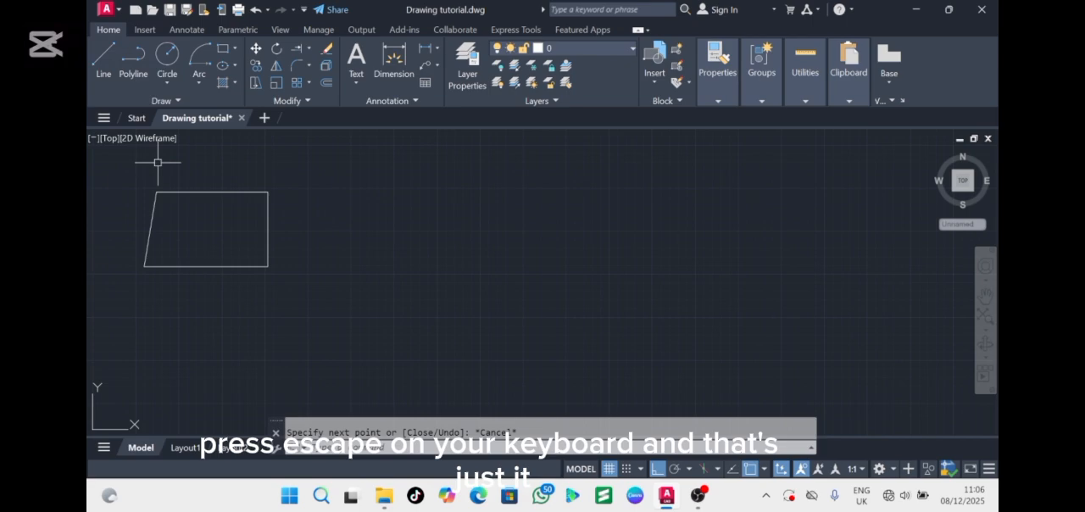
Draw a similar closed four-sided outline with a slanted left side as one polyline, to the right of the line-drawn shape
{"action": "left_click", "coordinate": [134, 68]}
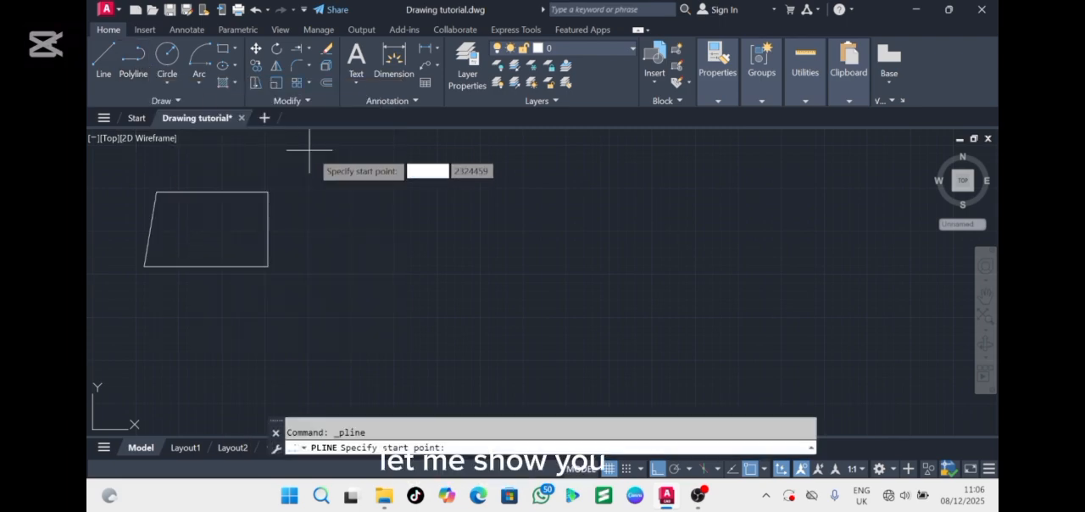
{"action": "left_click", "coordinate": [330, 186]}
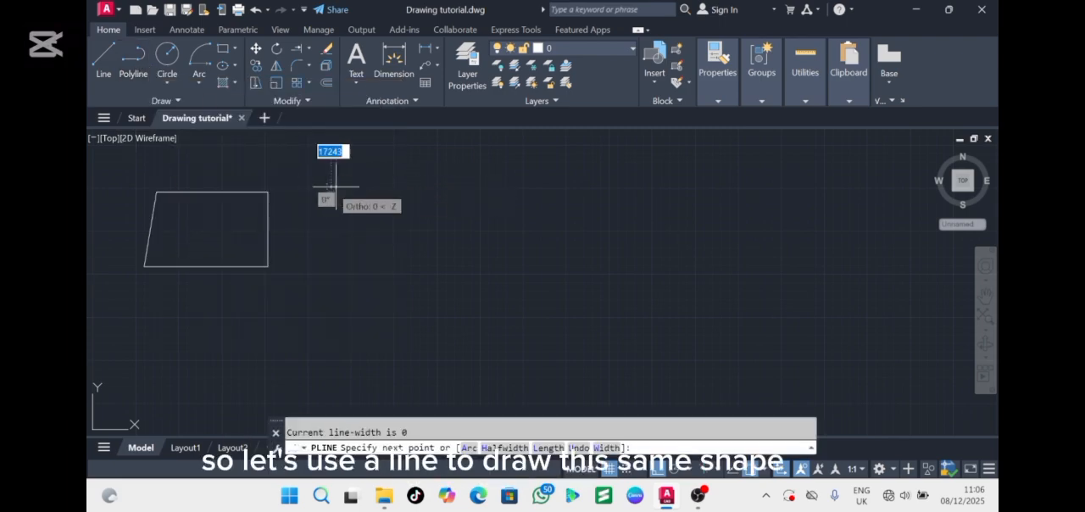
{"action": "left_click", "coordinate": [430, 186]}
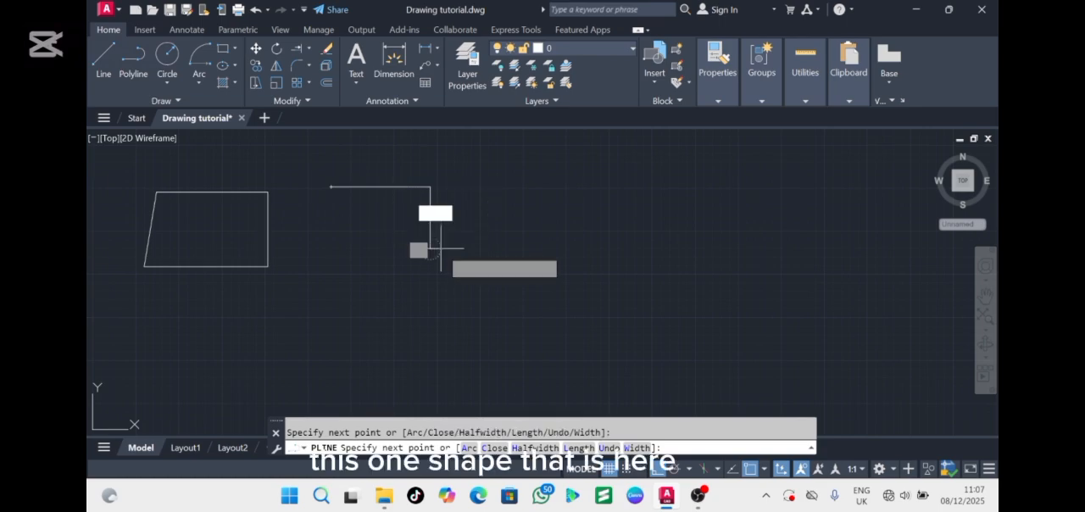
{"action": "left_click", "coordinate": [430, 248]}
{"action": "left_click", "coordinate": [310, 249]}
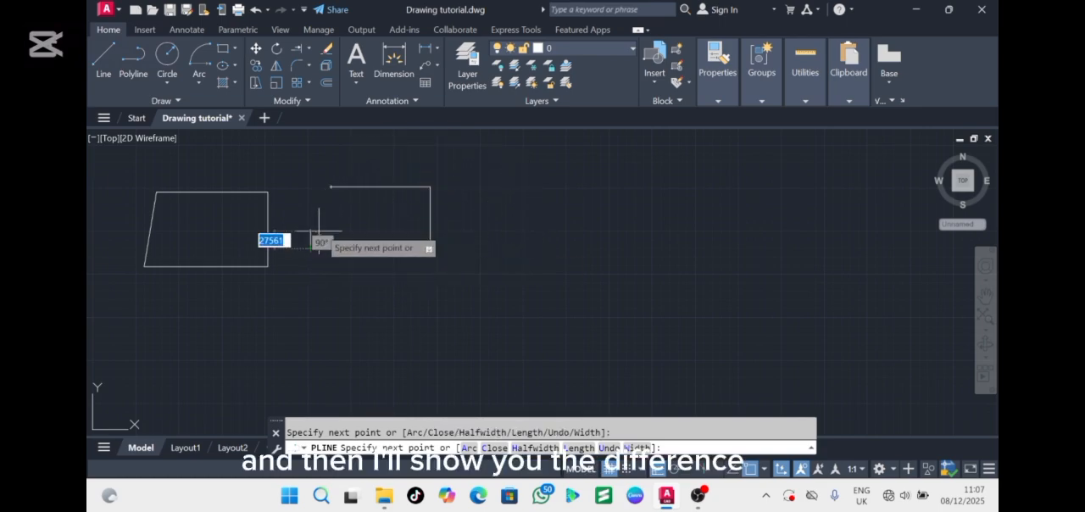
{"action": "left_click", "coordinate": [331, 186]}
{"action": "key", "text": "Escape"}
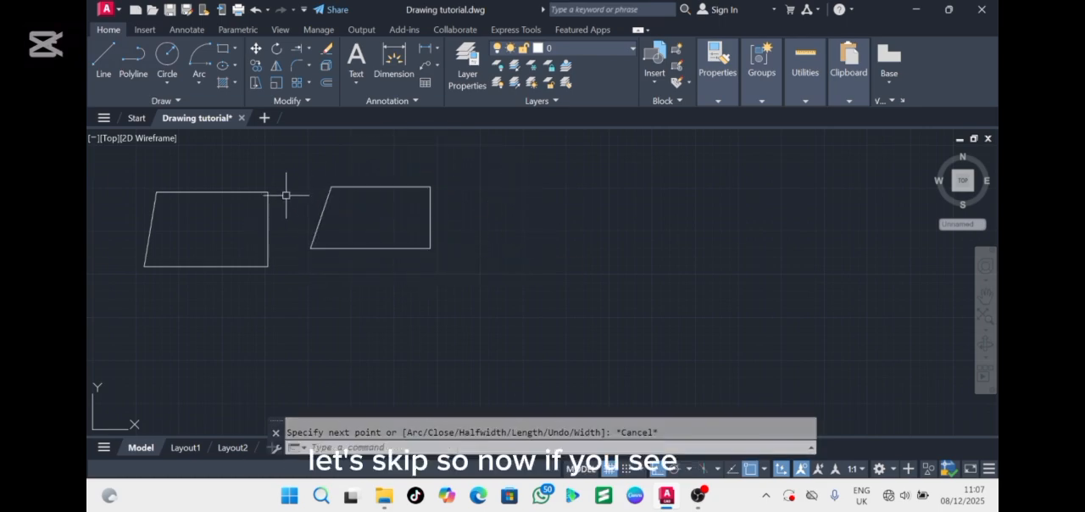
Select the four sides of the line-drawn shape one by one and then the polyline shape to compare how they are connected
{"action": "left_click", "coordinate": [233, 193]}
{"action": "left_click", "coordinate": [269, 213]}
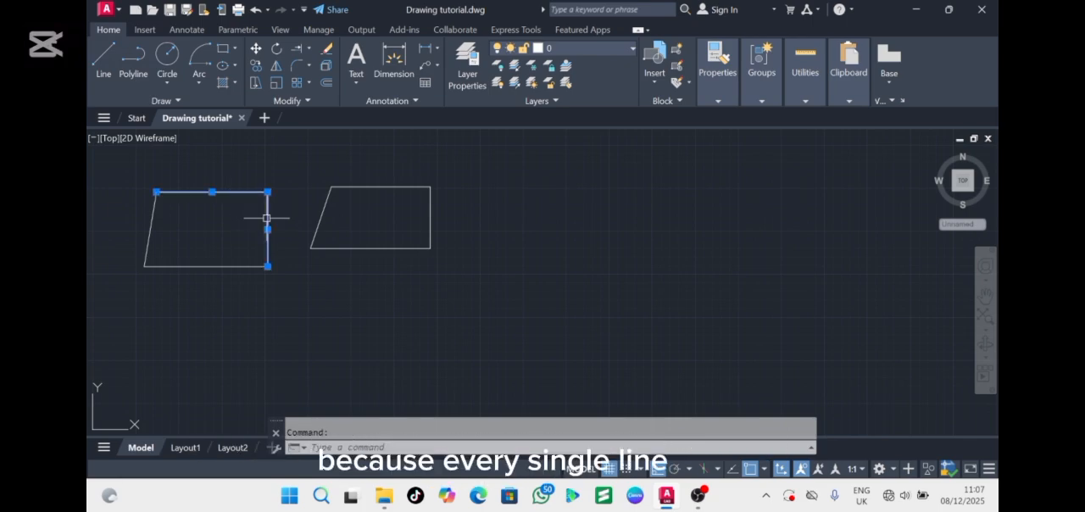
{"action": "left_click", "coordinate": [205, 266]}
{"action": "left_click", "coordinate": [147, 229]}
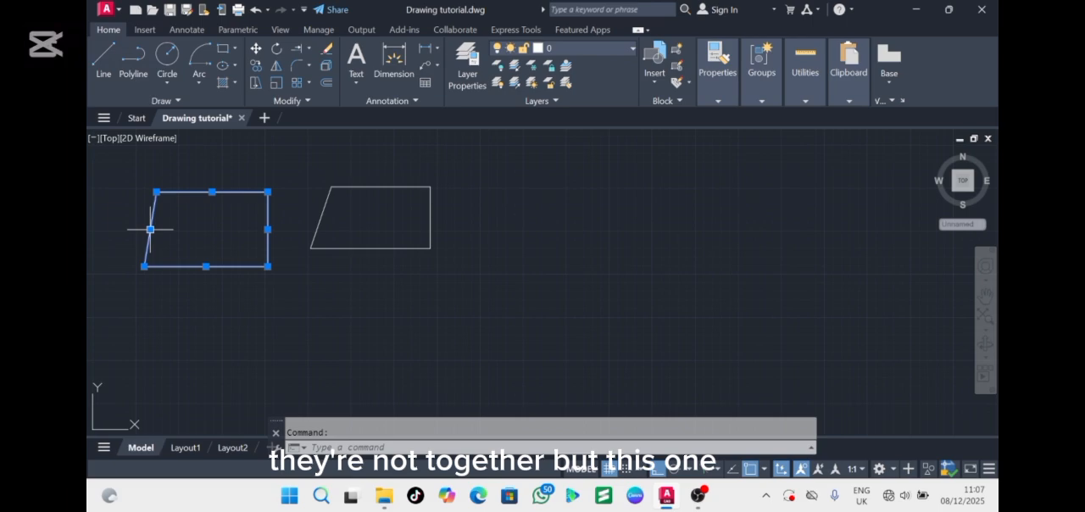
{"action": "left_click", "coordinate": [323, 208]}
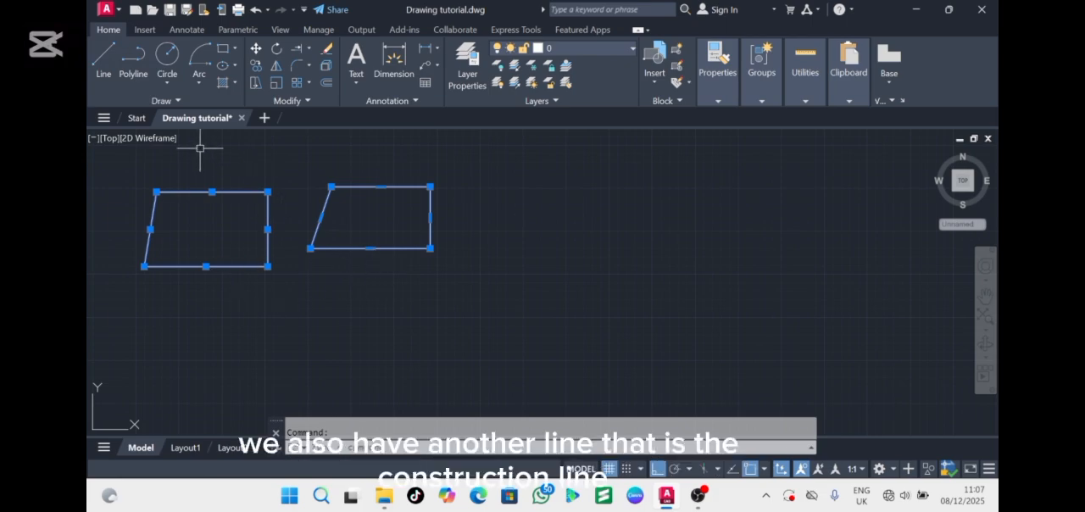
{"action": "left_click", "coordinate": [170, 100]}
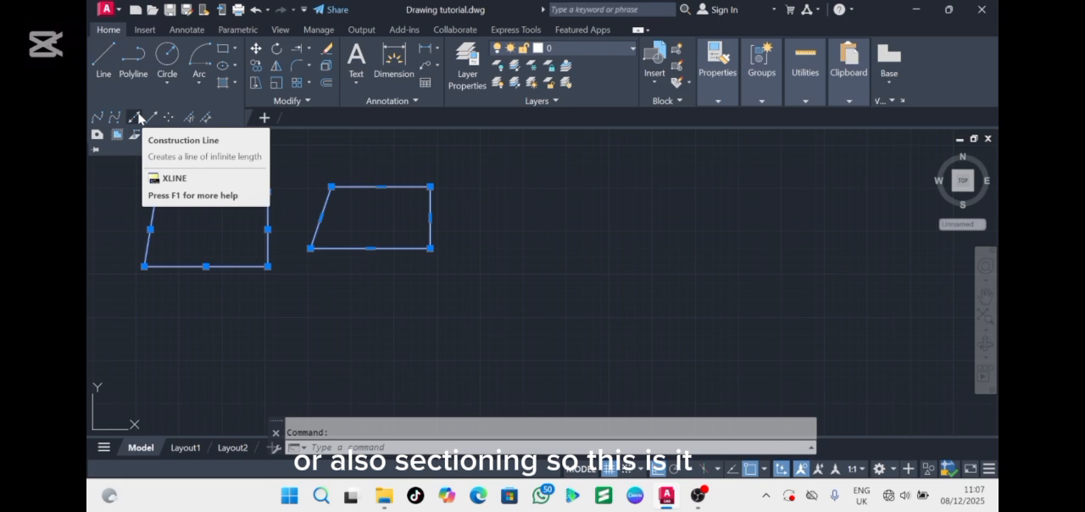
{"action": "left_click", "coordinate": [139, 117]}
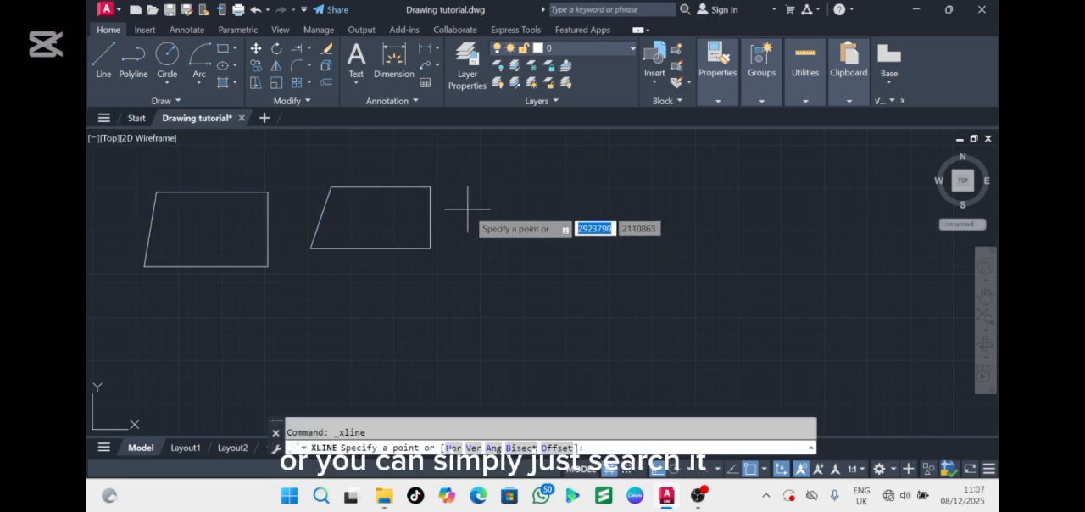
{"action": "key", "text": "Escape"}
Draw four horizontal construction lines with XLINE, two above and two below the middle of the drawing area
{"action": "type", "text": "x"}
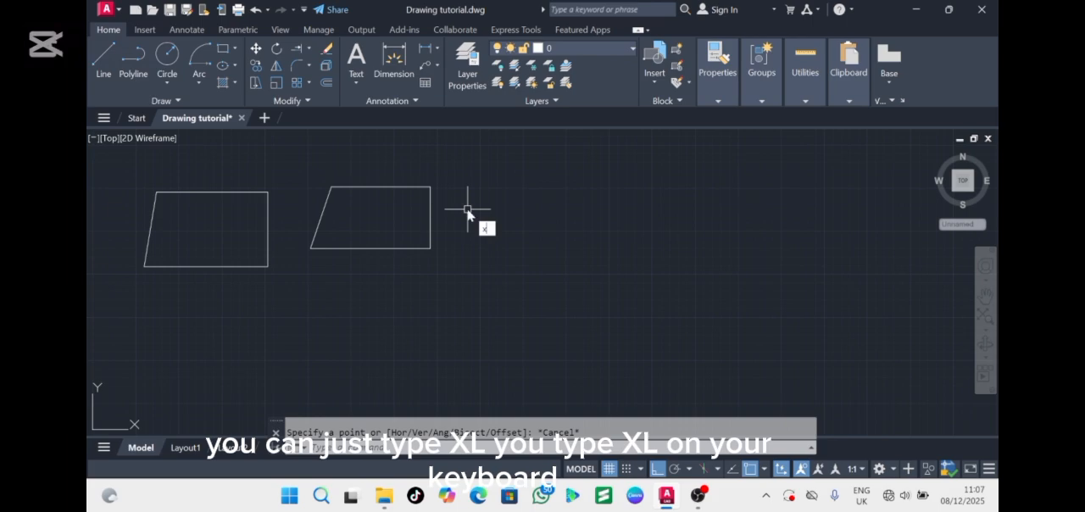
{"action": "type", "text": "l"}
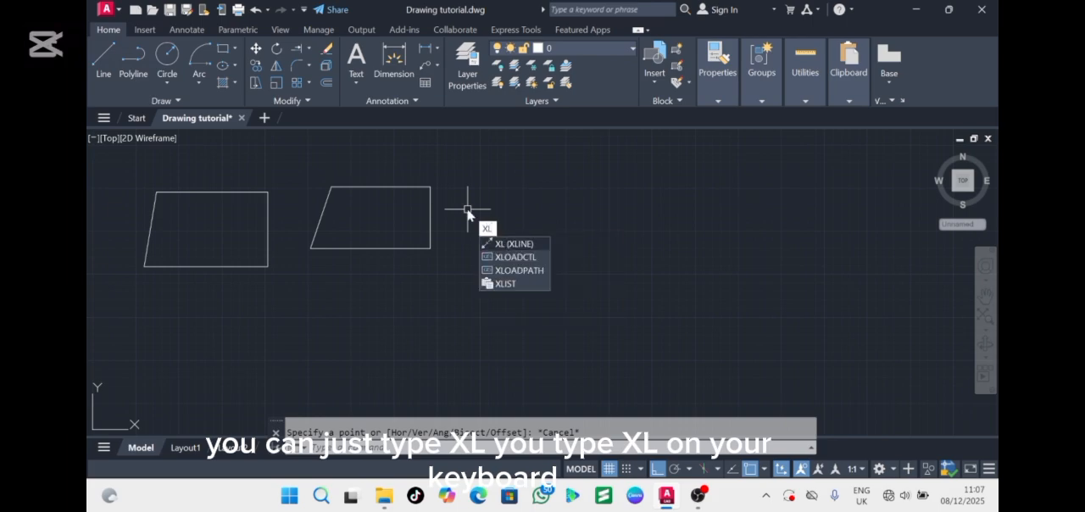
{"action": "left_click", "coordinate": [509, 244]}
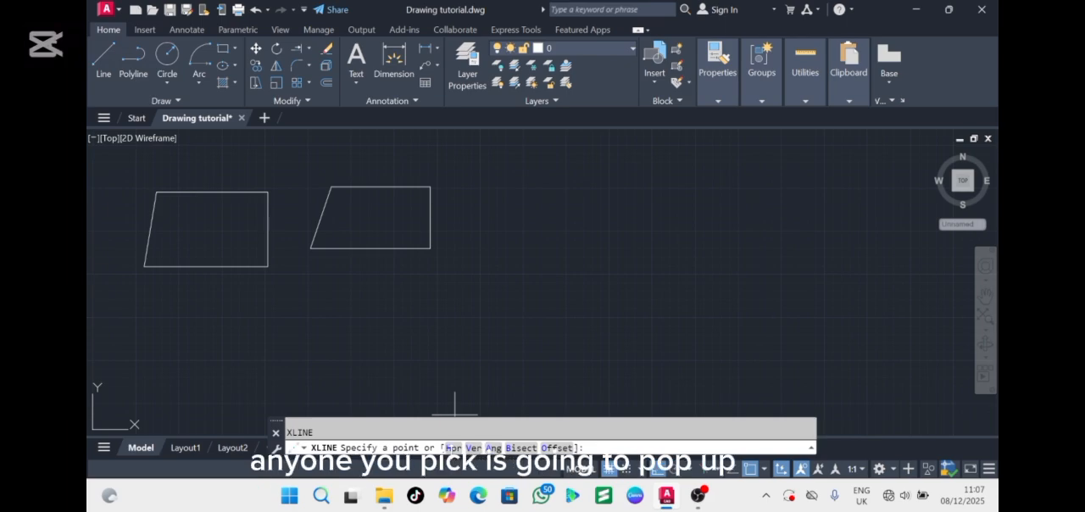
{"action": "left_click", "coordinate": [454, 447]}
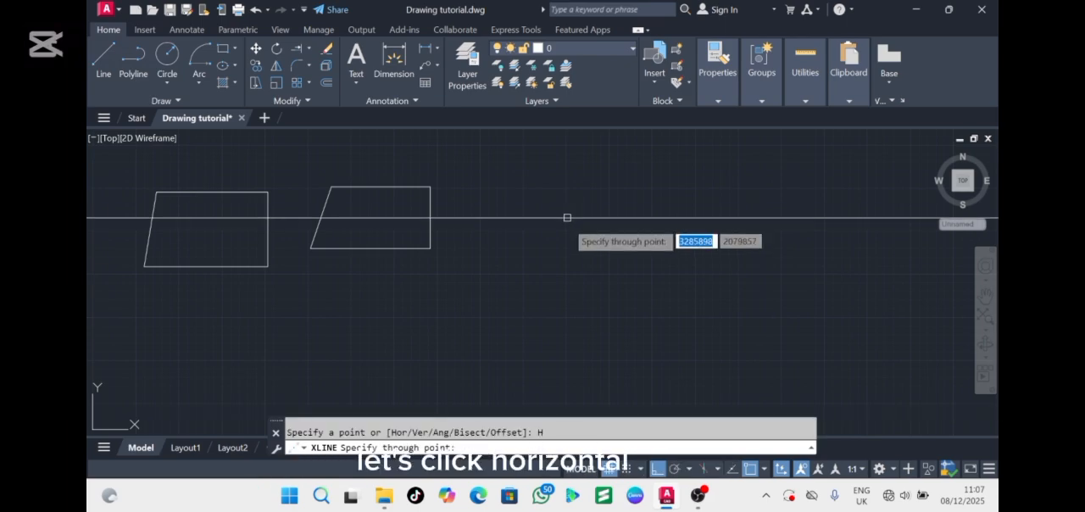
{"action": "left_click", "coordinate": [542, 307]}
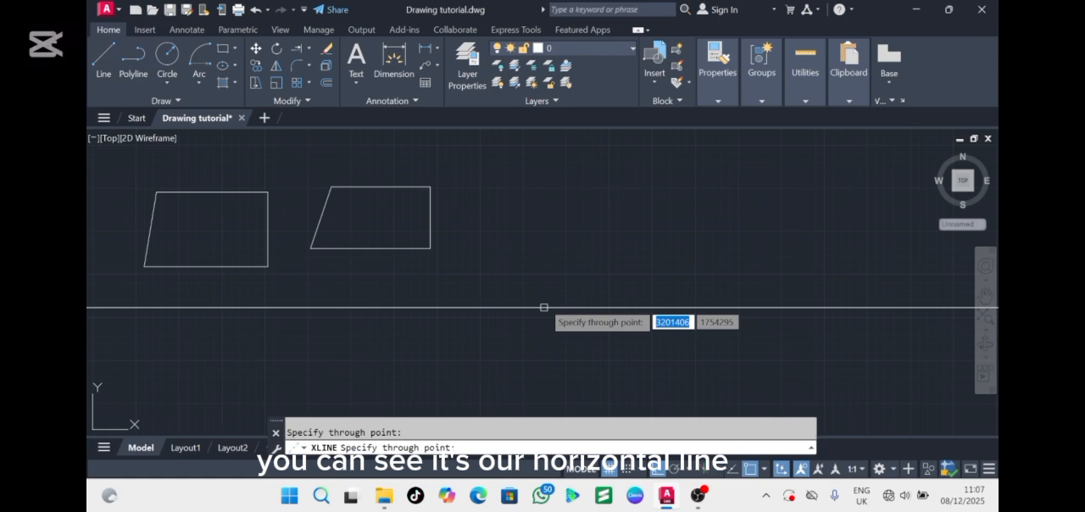
{"action": "left_click", "coordinate": [539, 222]}
{"action": "left_click", "coordinate": [539, 165]}
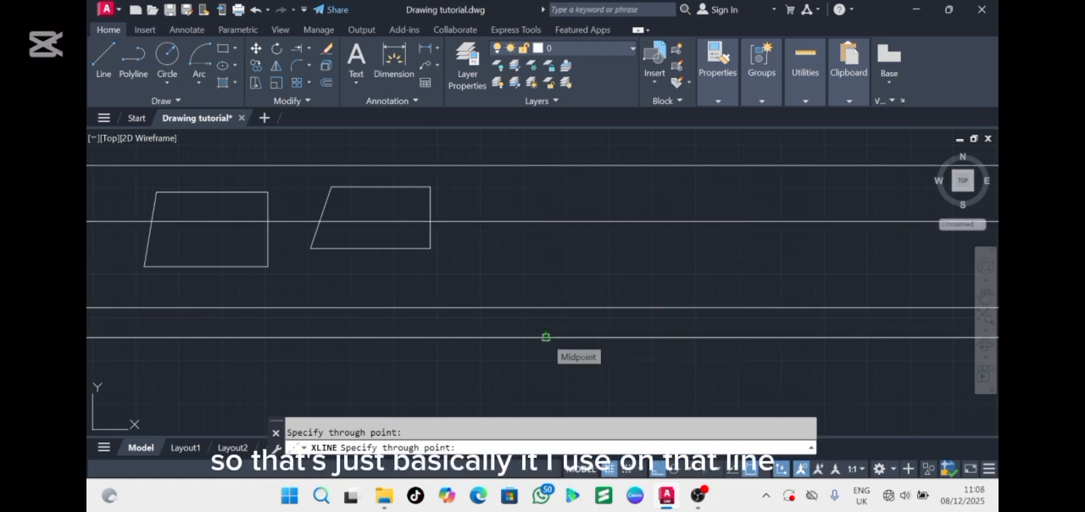
{"action": "left_click", "coordinate": [546, 337]}
{"action": "key", "text": "Escape"}
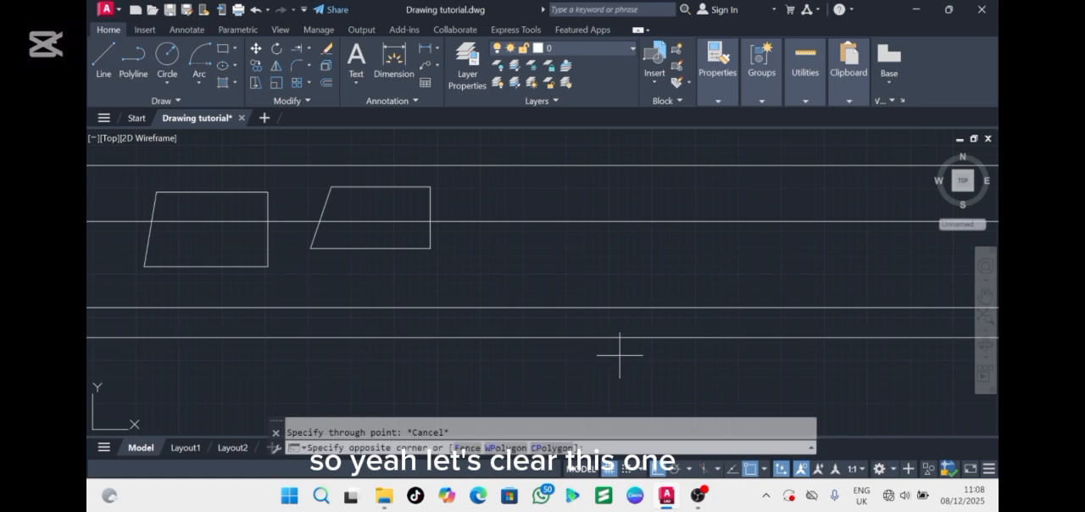
Erase the four horizontal construction lines together, keeping the two four-sided shapes
{"action": "left_click", "coordinate": [620, 356]}
{"action": "left_click", "coordinate": [525, 149]}
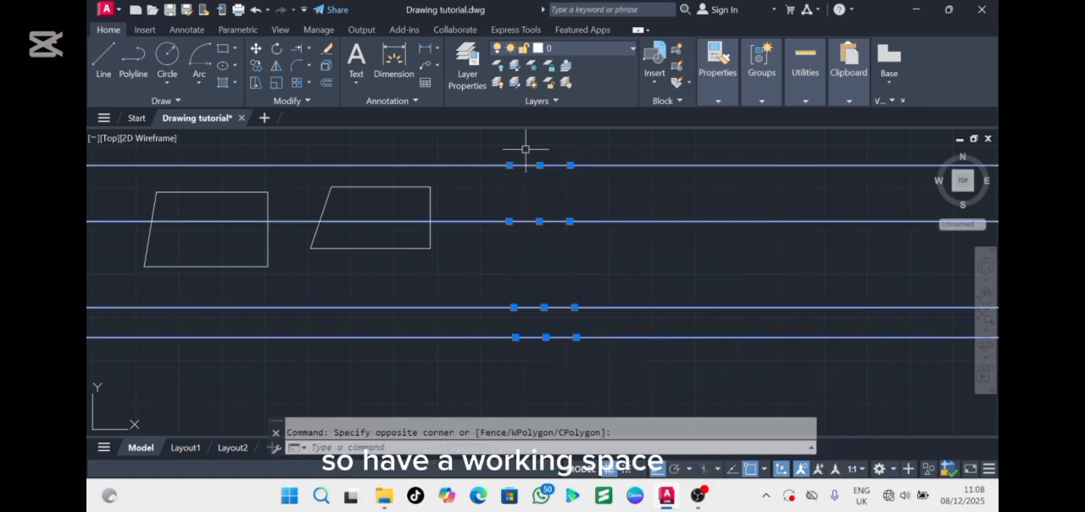
{"action": "key", "text": "Delete"}
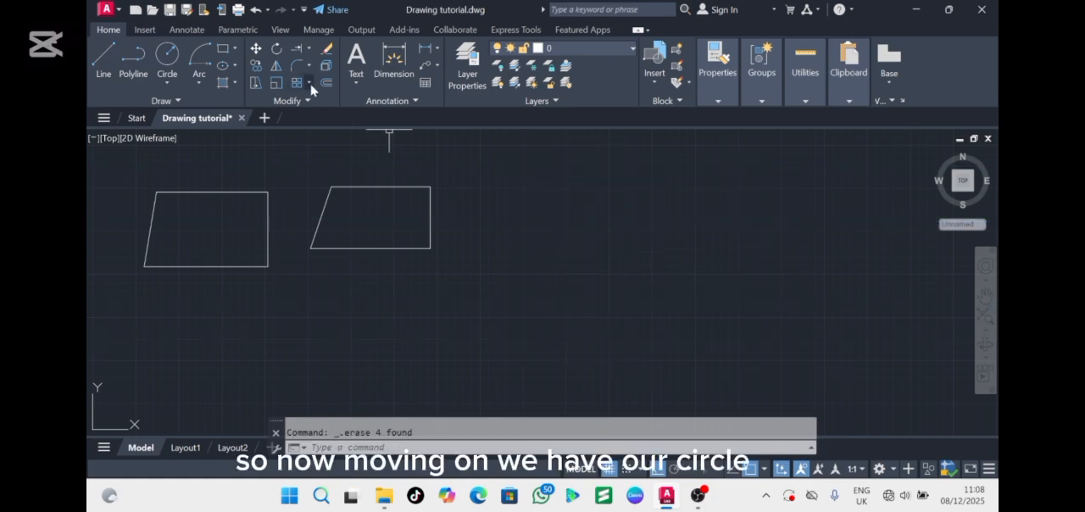
Draw a circle by center and radius to the right of the polyline shape, with a radius of about 232,500 units
{"action": "left_click", "coordinate": [168, 54]}
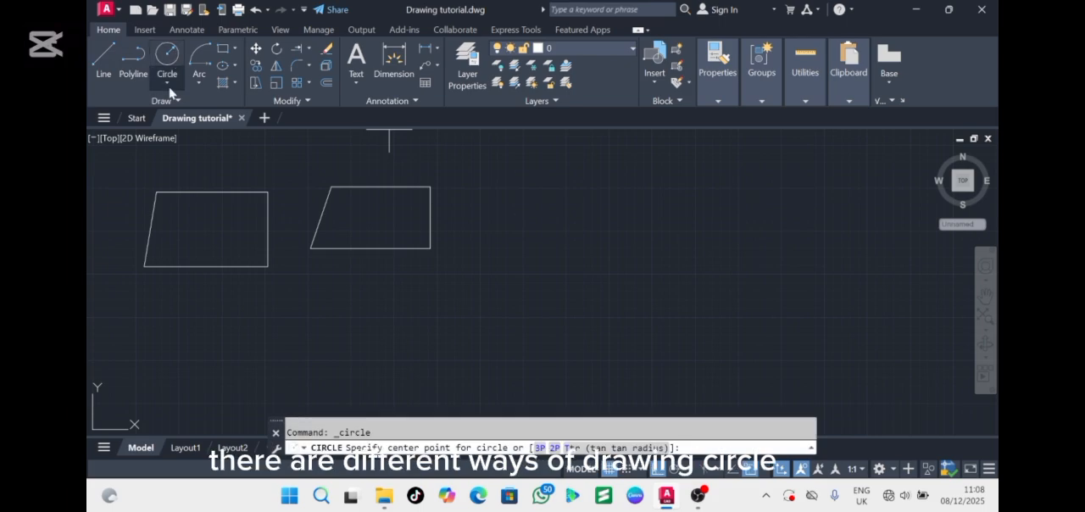
{"action": "left_click", "coordinate": [170, 87]}
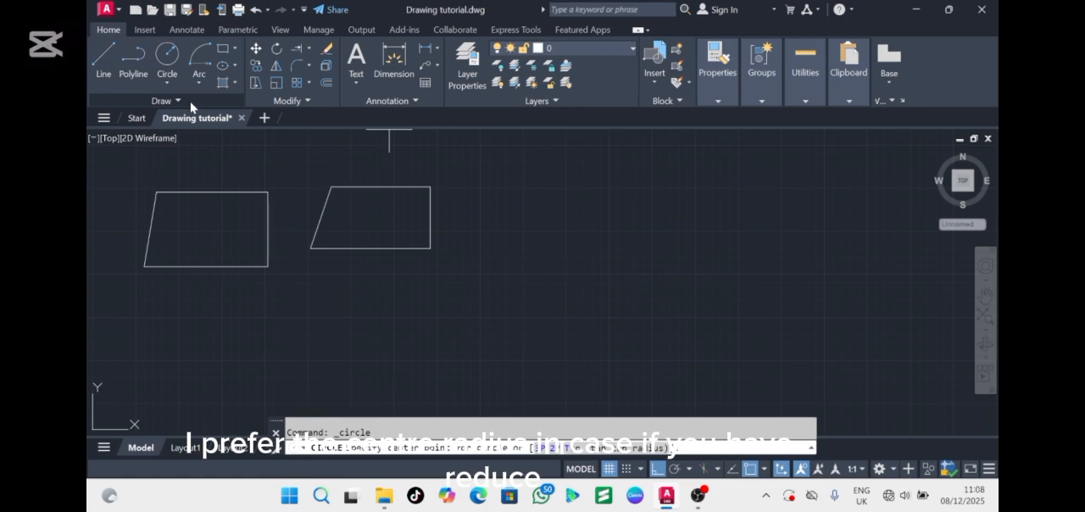
{"action": "left_click", "coordinate": [515, 231]}
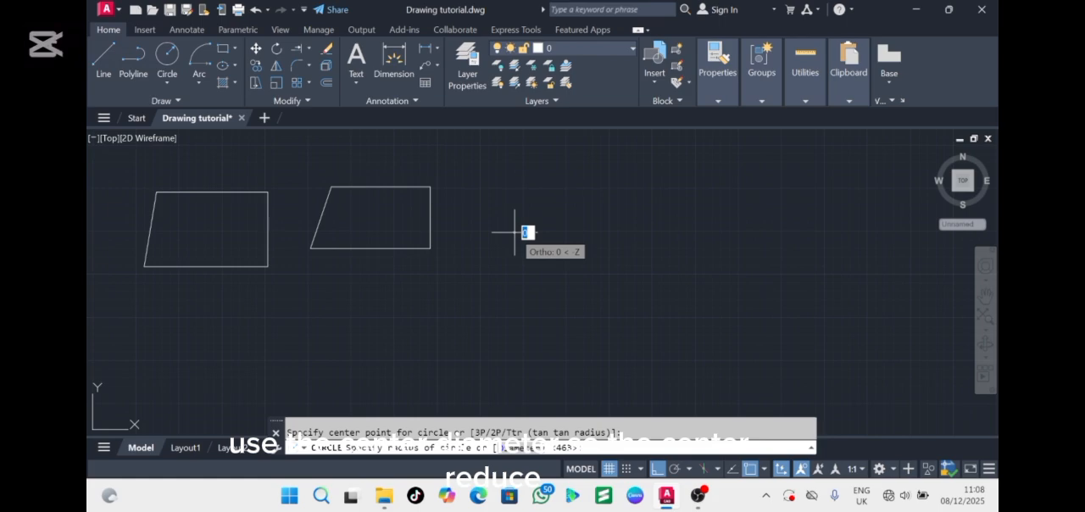
{"action": "left_click", "coordinate": [542, 168]}
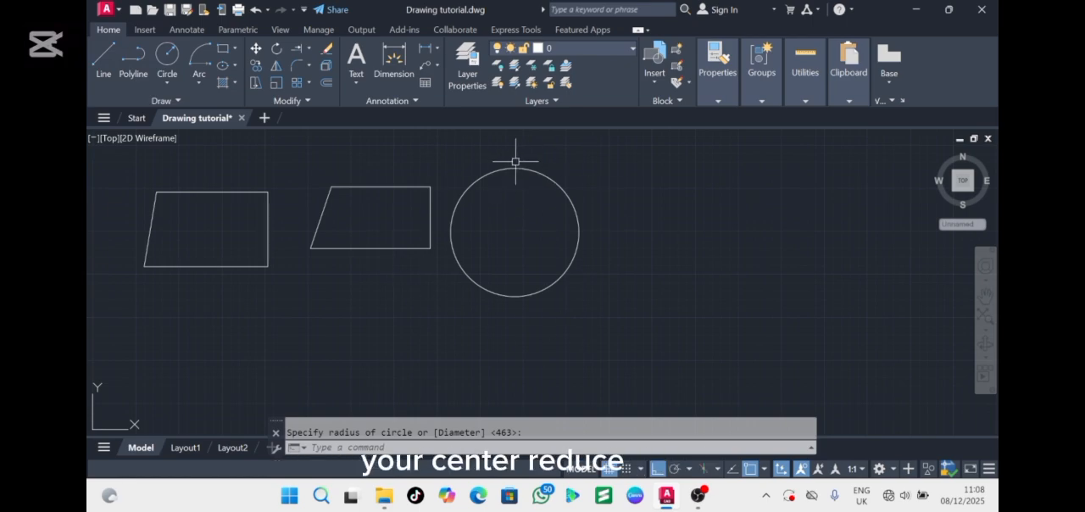
Draw a quarter-circle arc to the right of the circle using the Start, Center, End method
{"action": "left_click", "coordinate": [200, 53]}
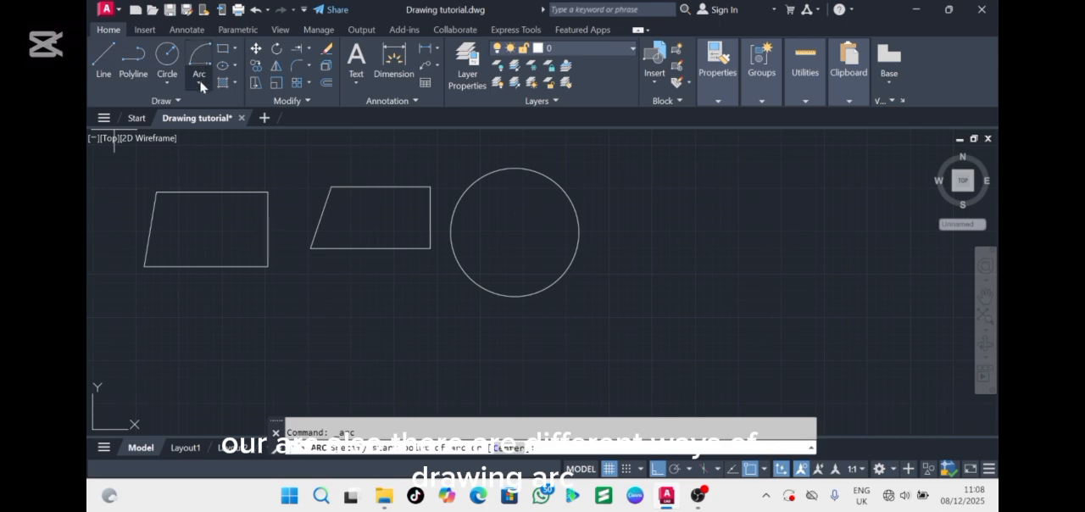
{"action": "left_click", "coordinate": [201, 83]}
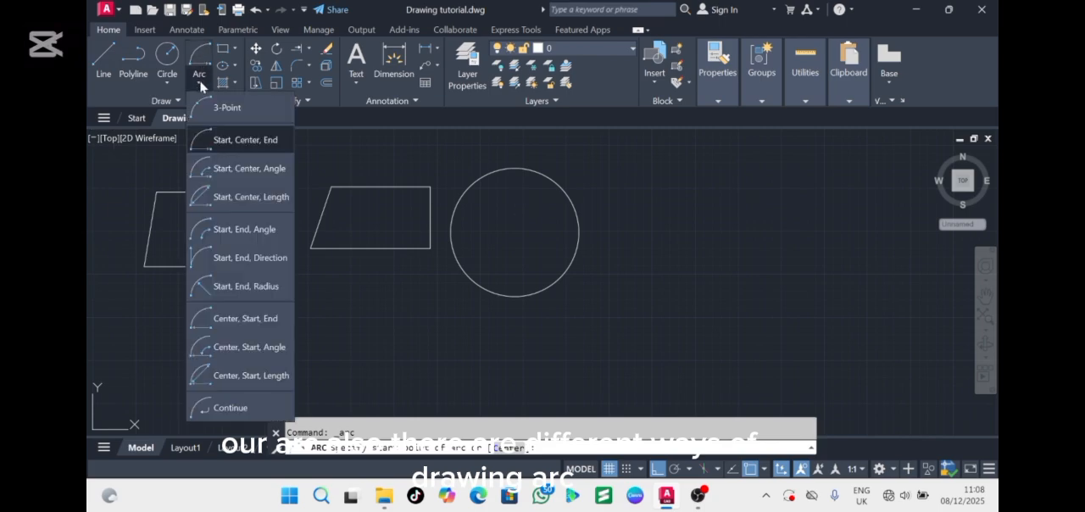
{"action": "left_click", "coordinate": [237, 140]}
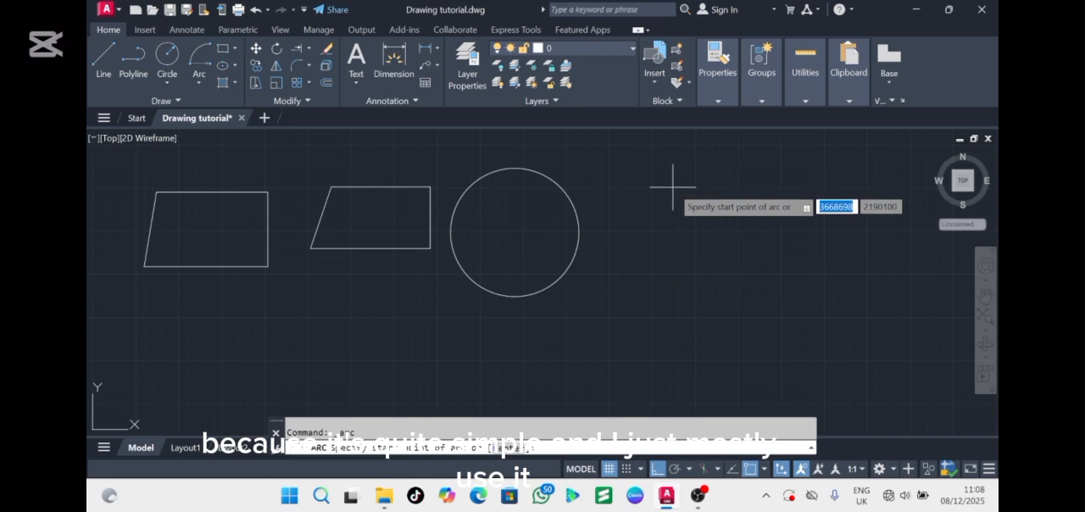
{"action": "left_click", "coordinate": [720, 179]}
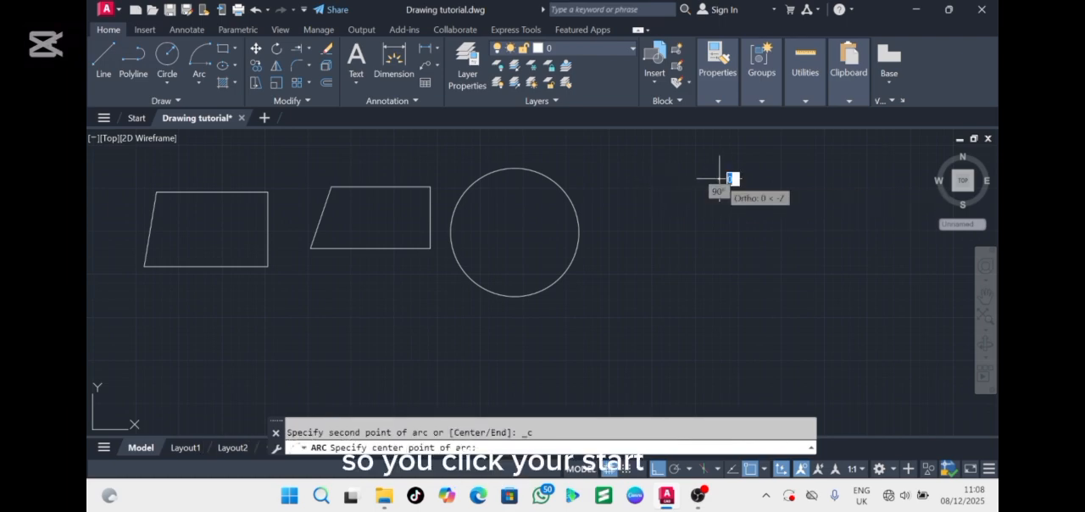
{"action": "left_click", "coordinate": [735, 266]}
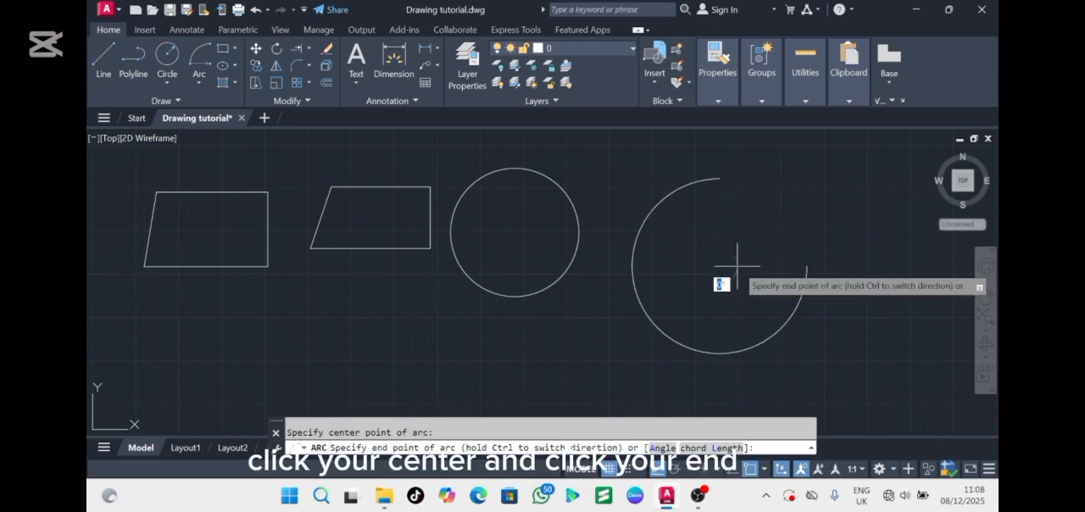
{"action": "left_click", "coordinate": [636, 268]}
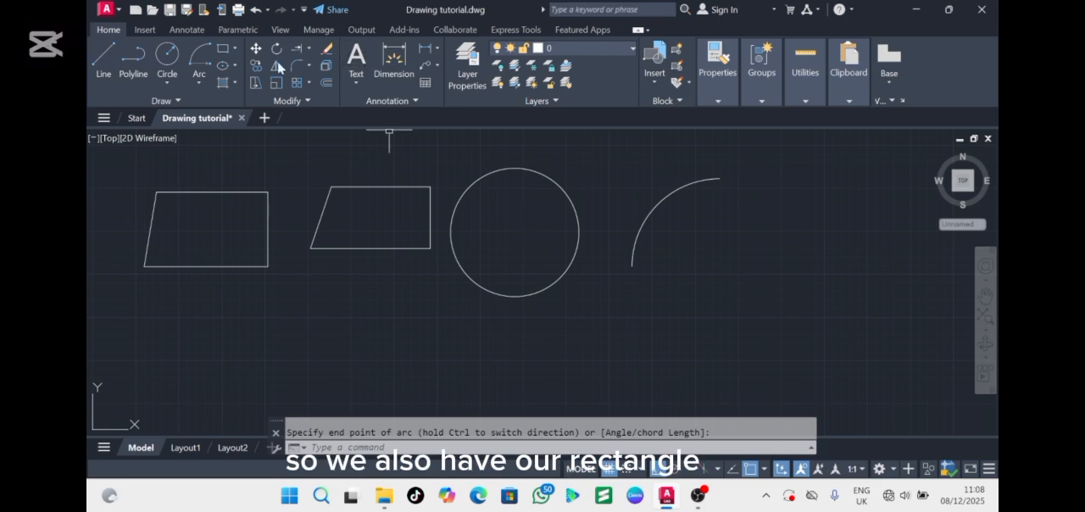
Draw a rectangle about 351,800 by 187,800 units below the polyline shape
{"action": "left_click", "coordinate": [219, 56]}
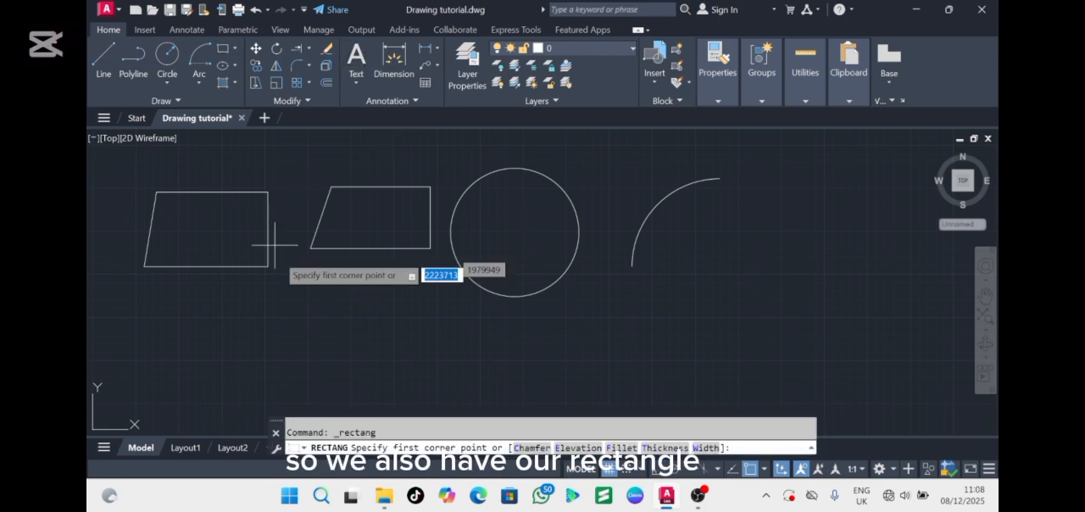
{"action": "left_click", "coordinate": [287, 330]}
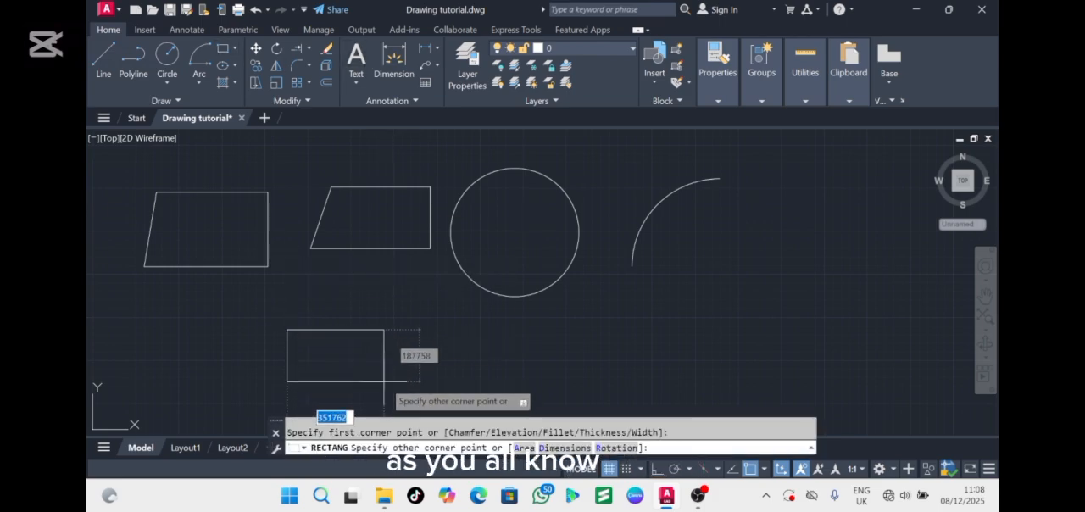
{"action": "left_click", "coordinate": [384, 382]}
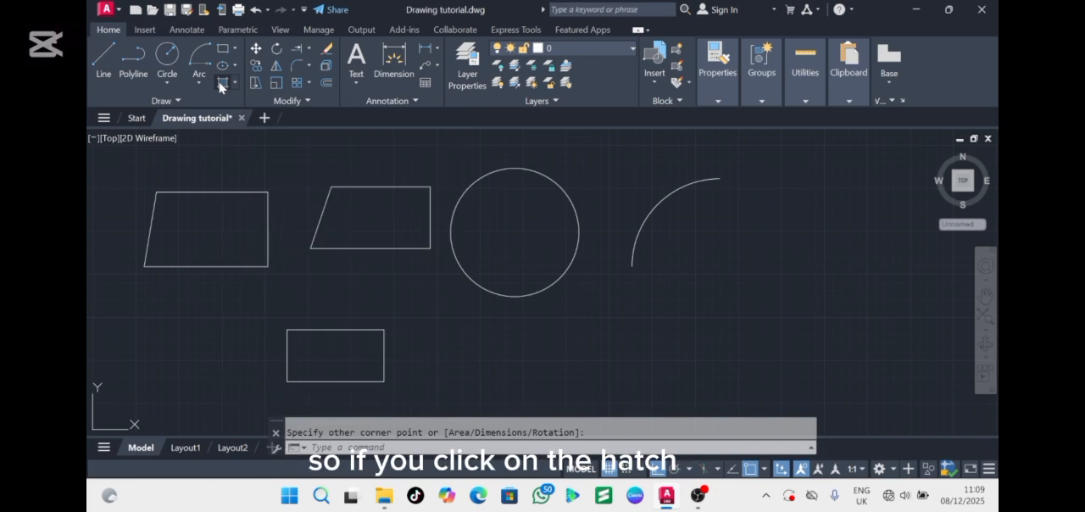
Try to hatch the line-drawn four-sided shape with the ANGLE pattern, cancelling instead of adjusting the scale
{"action": "left_click", "coordinate": [220, 83]}
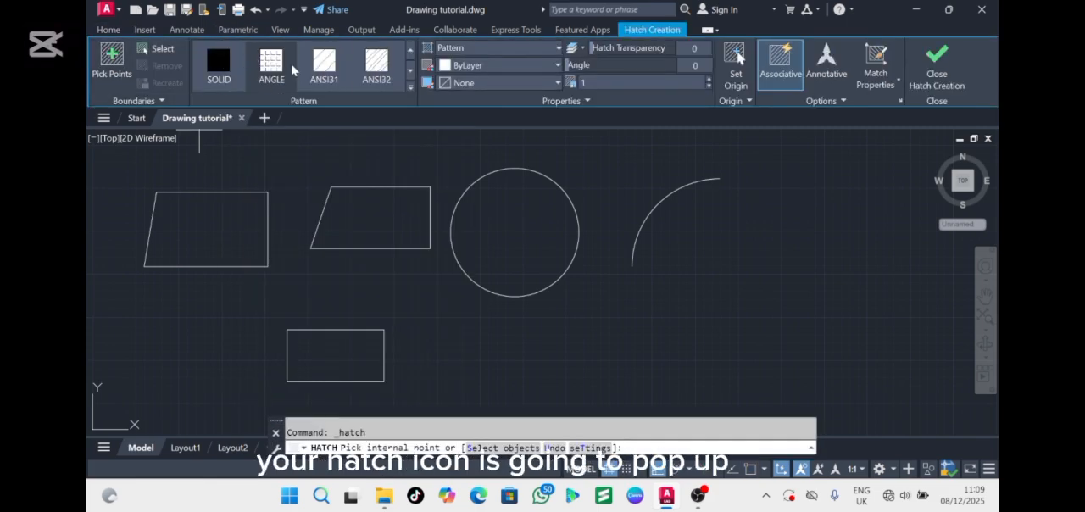
{"action": "left_click", "coordinate": [270, 68]}
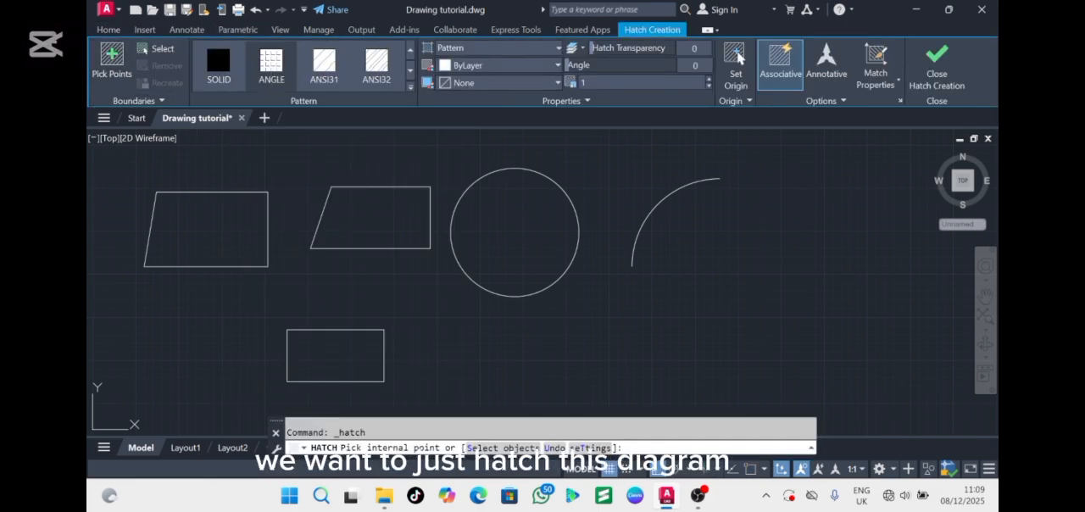
{"action": "left_click", "coordinate": [196, 265]}
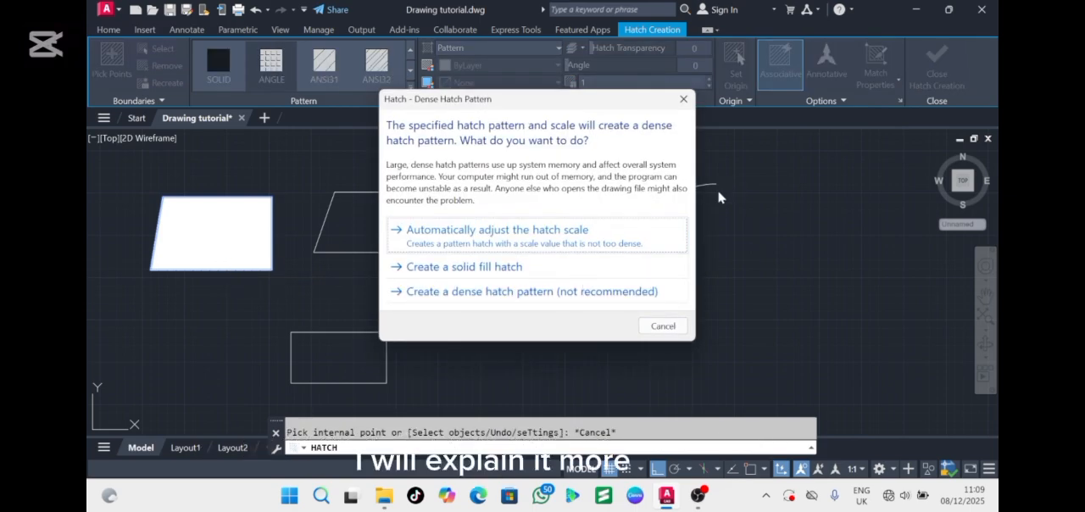
{"action": "left_click", "coordinate": [662, 325]}
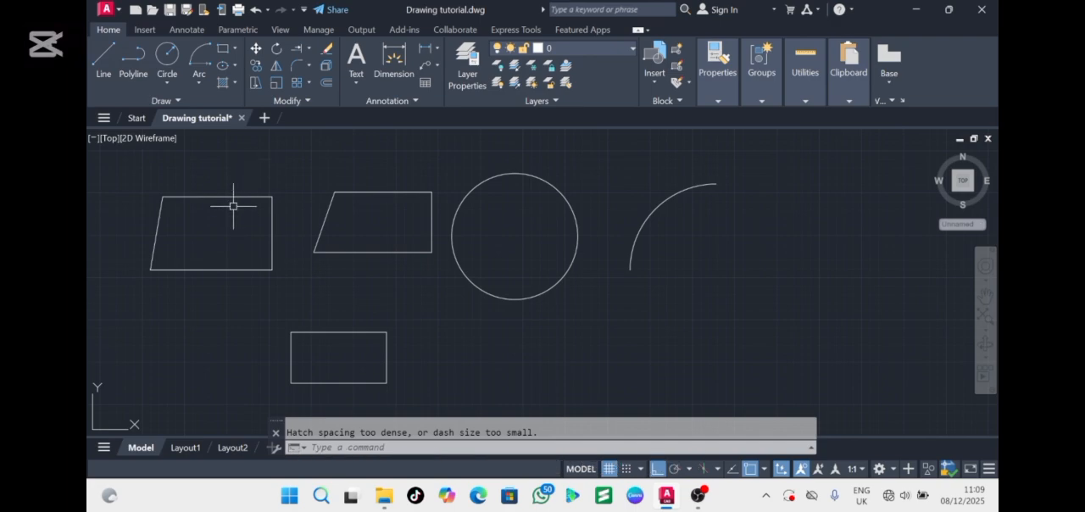
Move the polyline shape horizontally about 1,566,000 units, to the right of the arc
{"action": "left_click", "coordinate": [386, 191]}
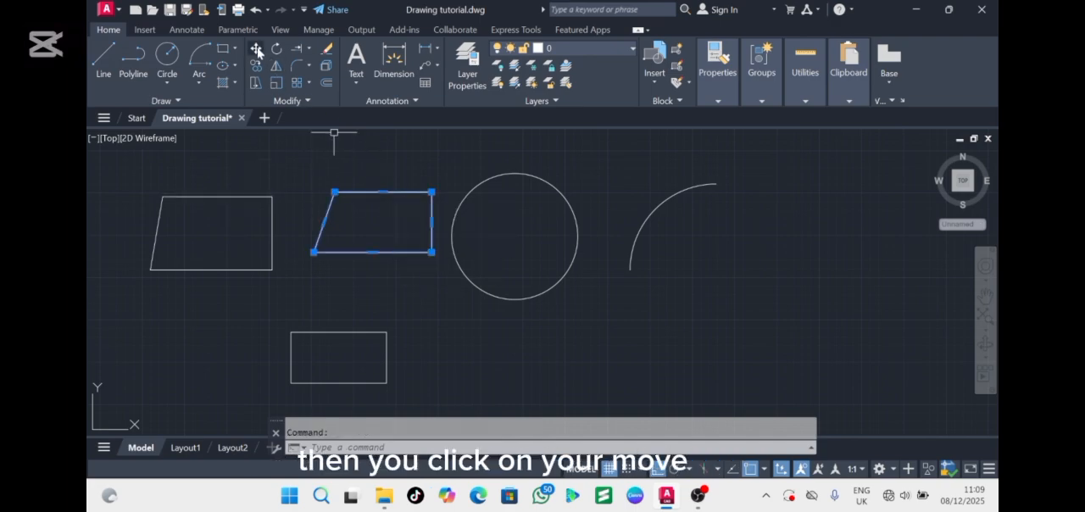
{"action": "left_click", "coordinate": [256, 50]}
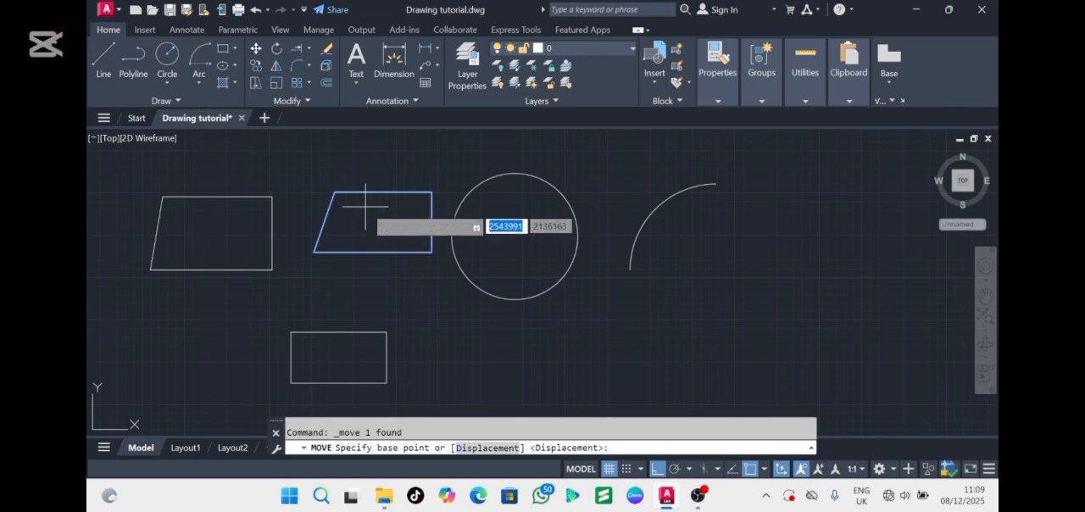
{"action": "left_click", "coordinate": [366, 206]}
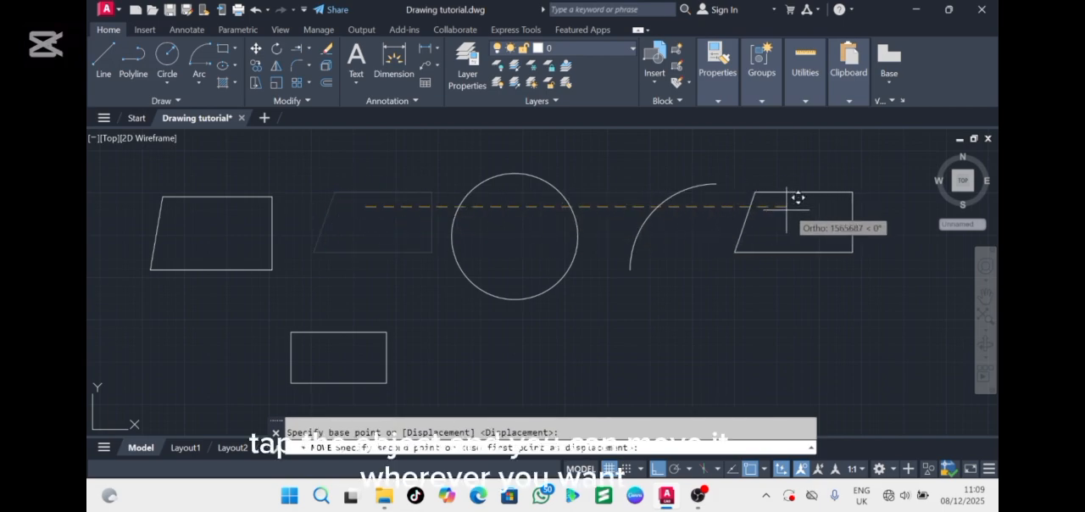
{"action": "left_click", "coordinate": [787, 238]}
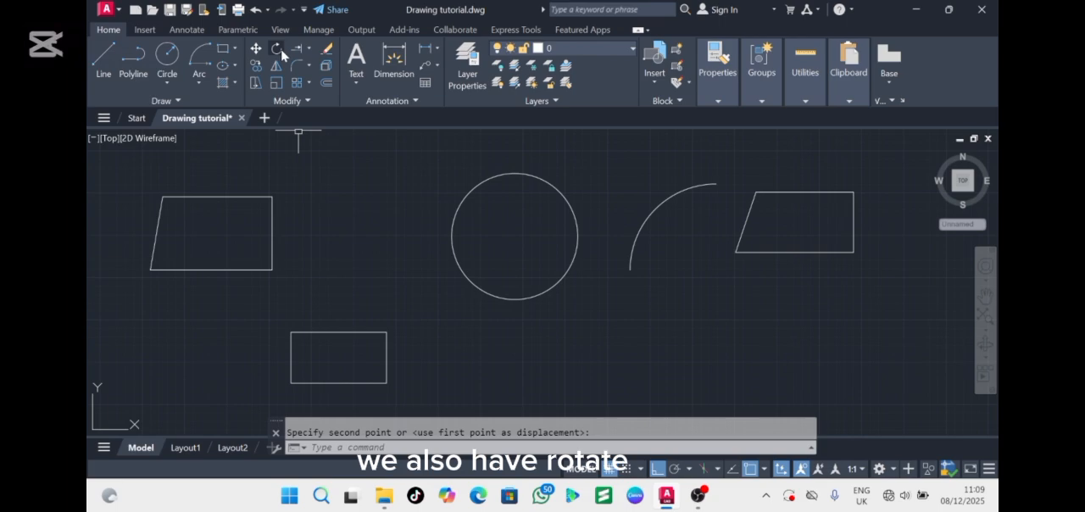
Try to rotate the moved polyline shape about a base point near its middle
{"action": "left_click", "coordinate": [792, 193]}
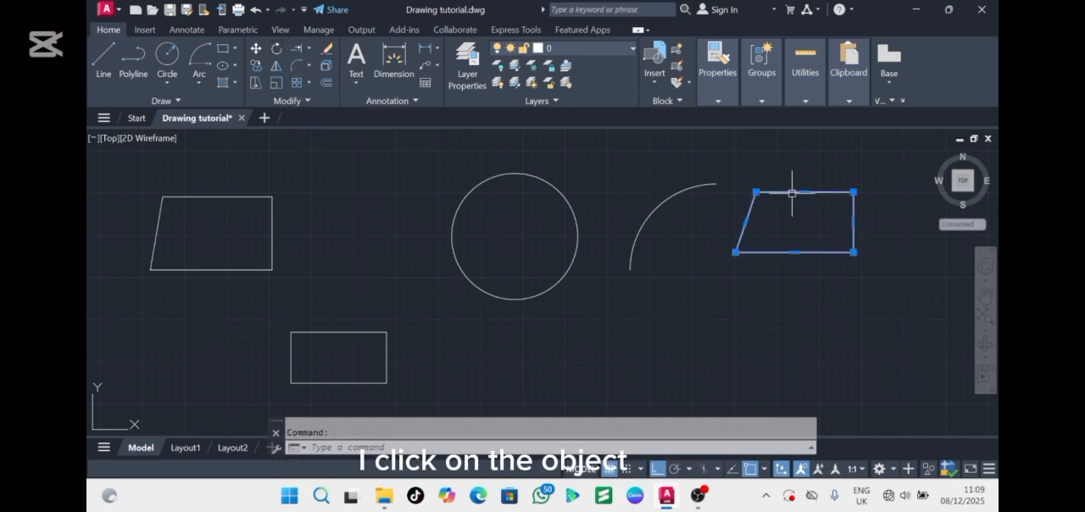
{"action": "left_click", "coordinate": [275, 53]}
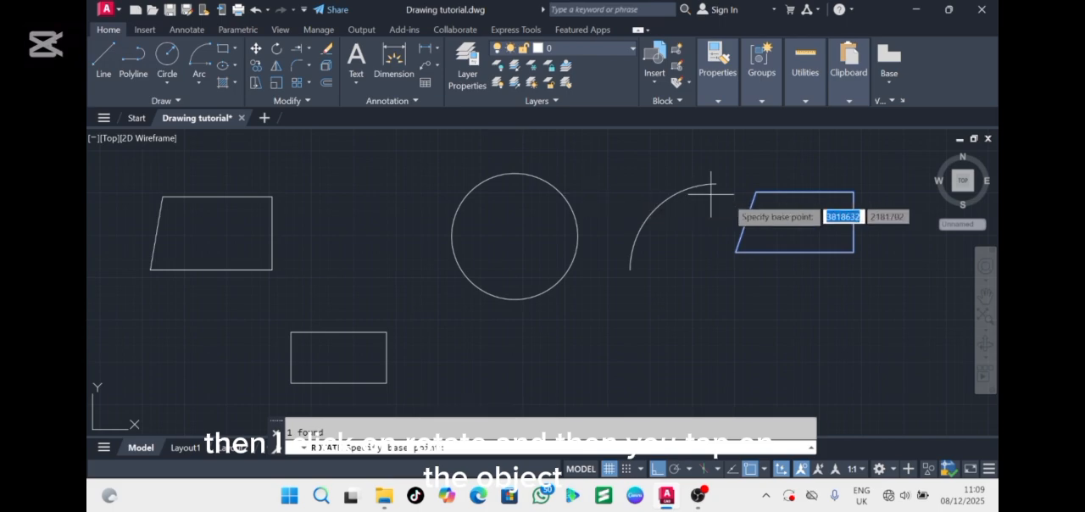
{"action": "left_click", "coordinate": [796, 222]}
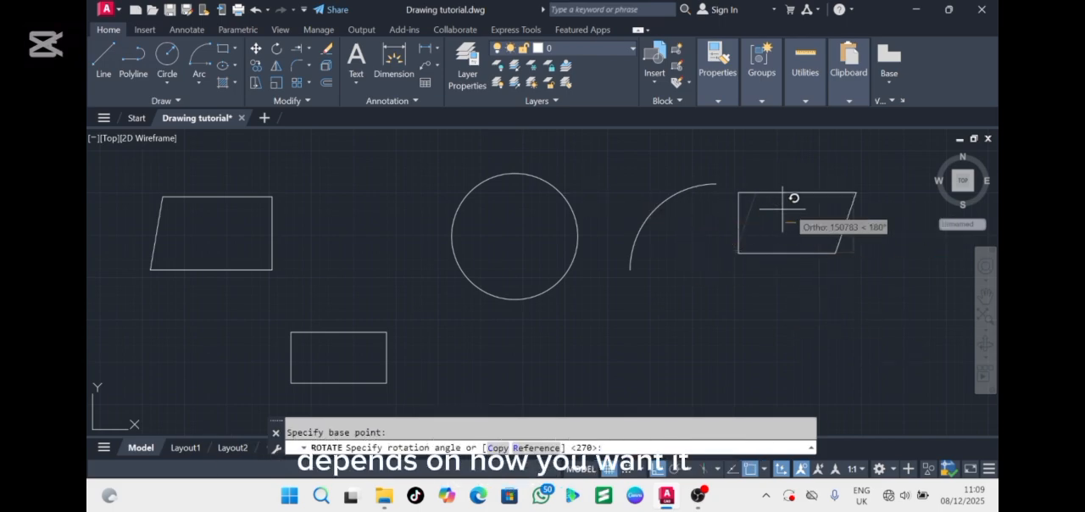
{"action": "left_click", "coordinate": [888, 214]}
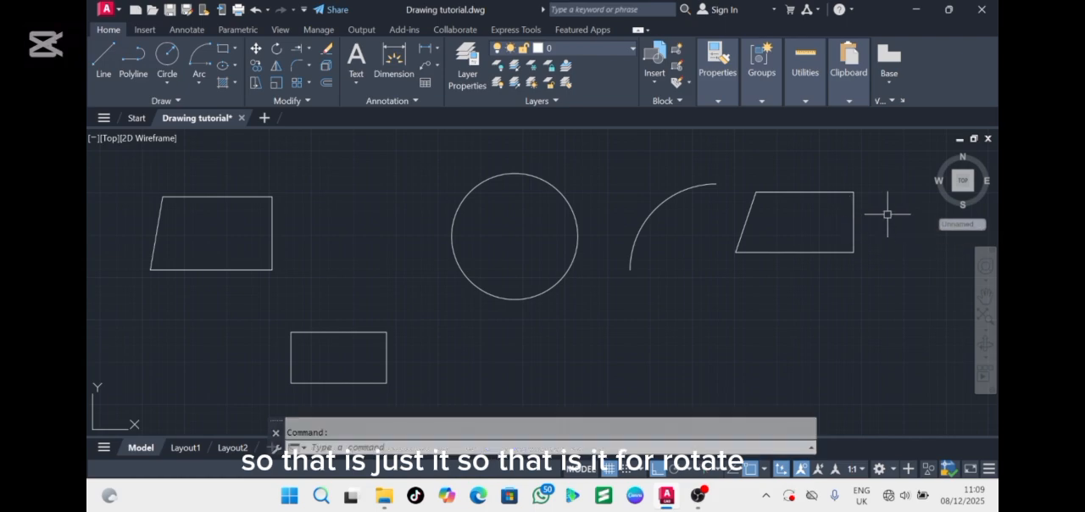
Trim away the slanted side and the top side of the line-drawn four-sided shape
{"action": "left_click", "coordinate": [309, 49]}
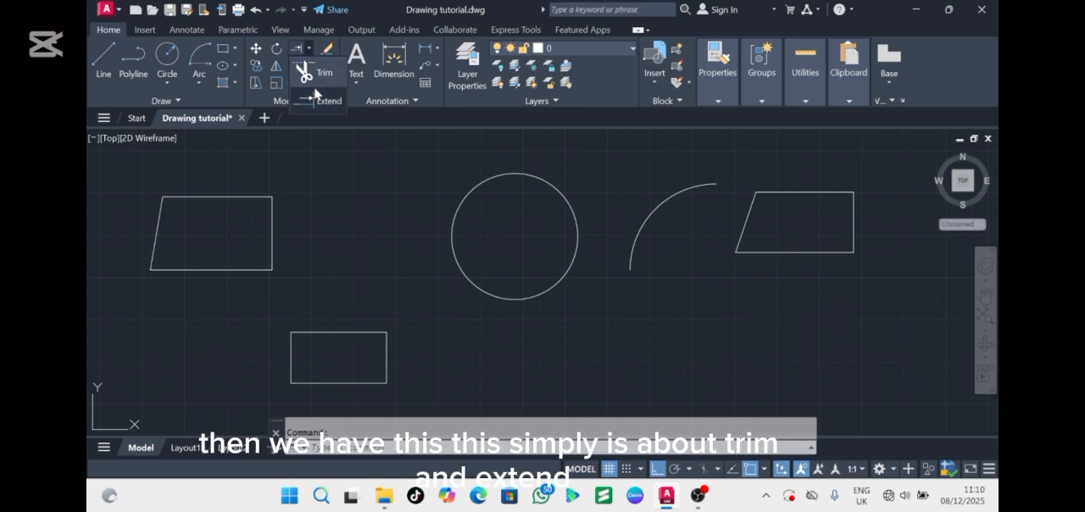
{"action": "left_click", "coordinate": [296, 48]}
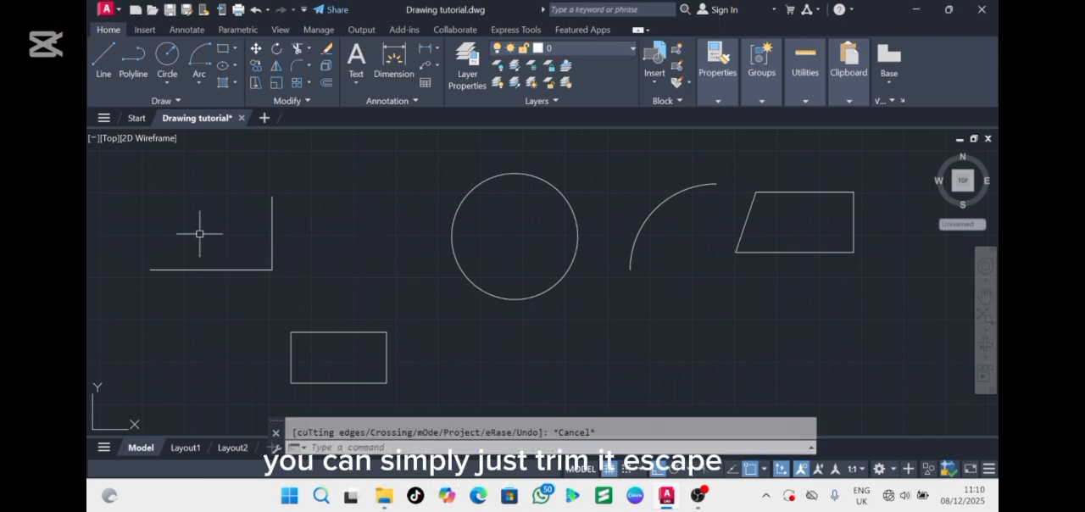
{"action": "key", "text": "Escape"}
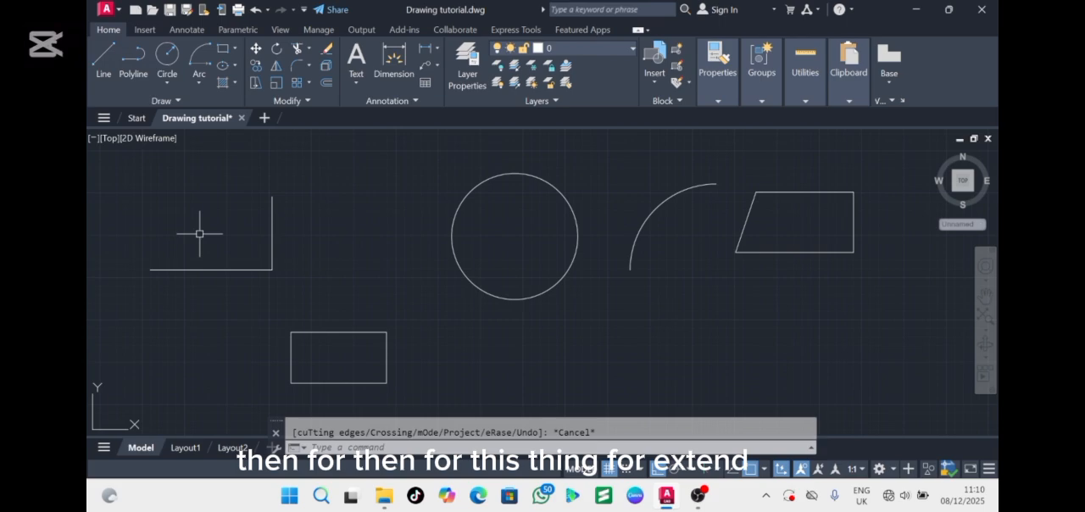
Draw a horizontal line above the trimmed shape, ending short of the circle
{"action": "left_click", "coordinate": [100, 71]}
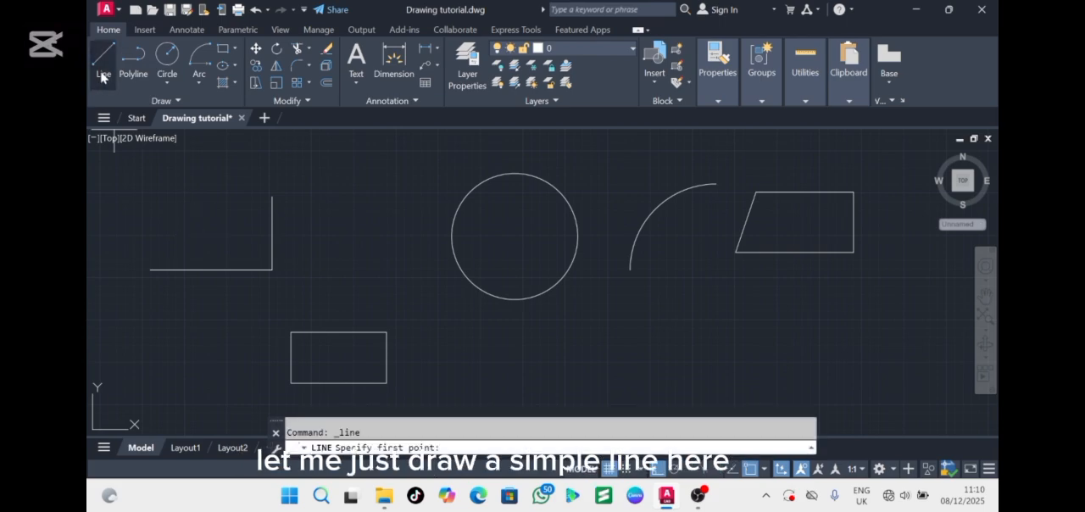
{"action": "left_click", "coordinate": [132, 173]}
{"action": "left_click", "coordinate": [386, 173]}
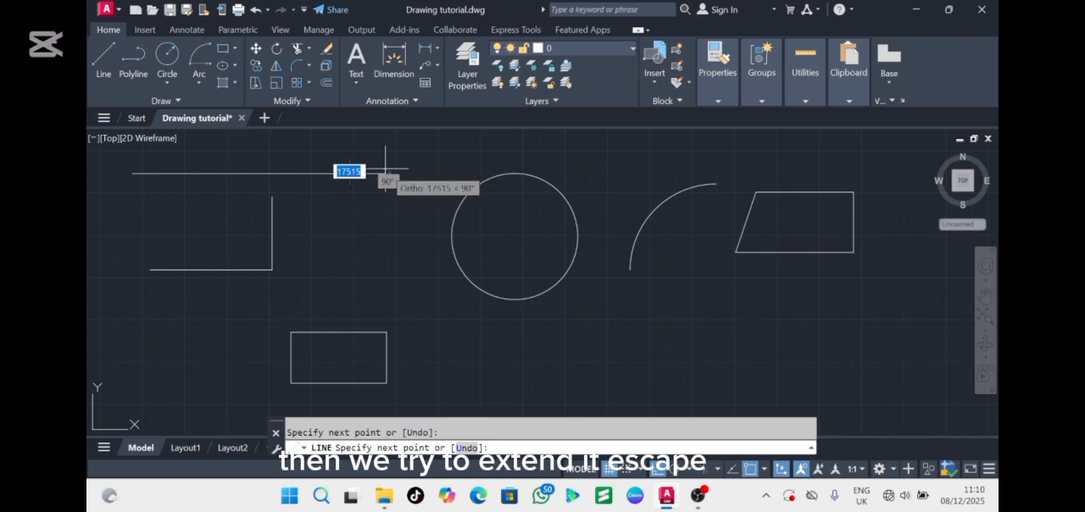
{"action": "key", "text": "Escape"}
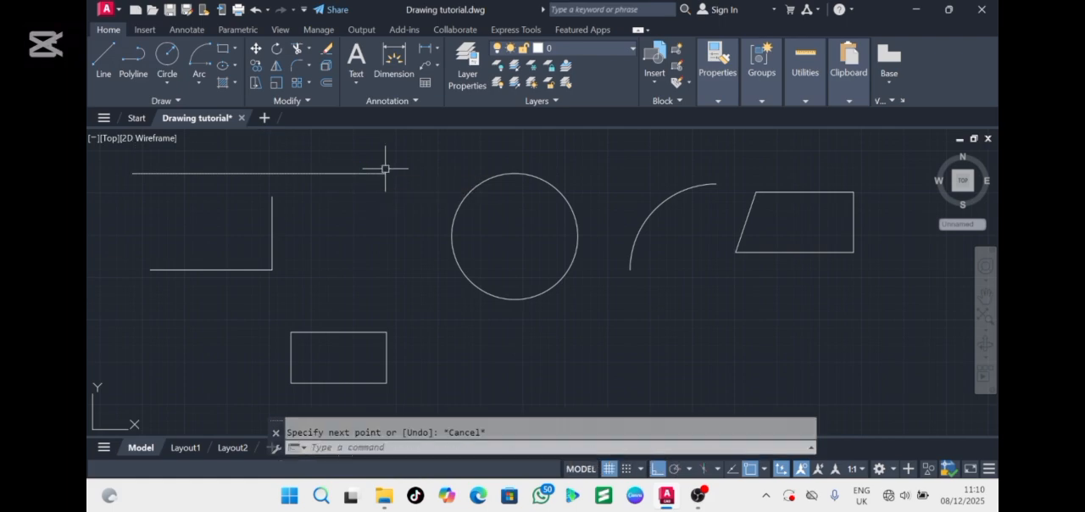
Extend the vertical side up to the new horizontal line, and both horizontal lines to the circle
{"action": "left_click", "coordinate": [308, 49]}
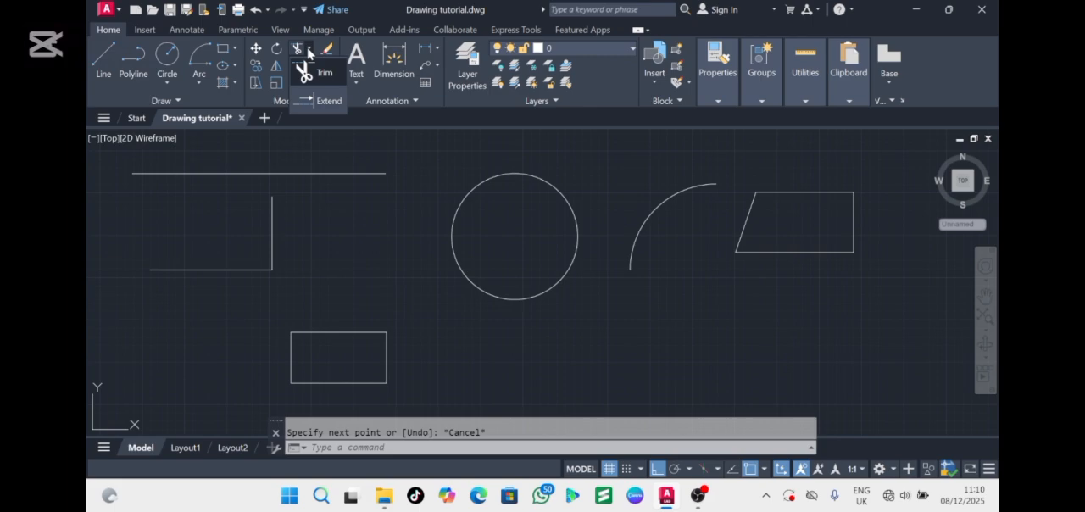
{"action": "left_click", "coordinate": [318, 101]}
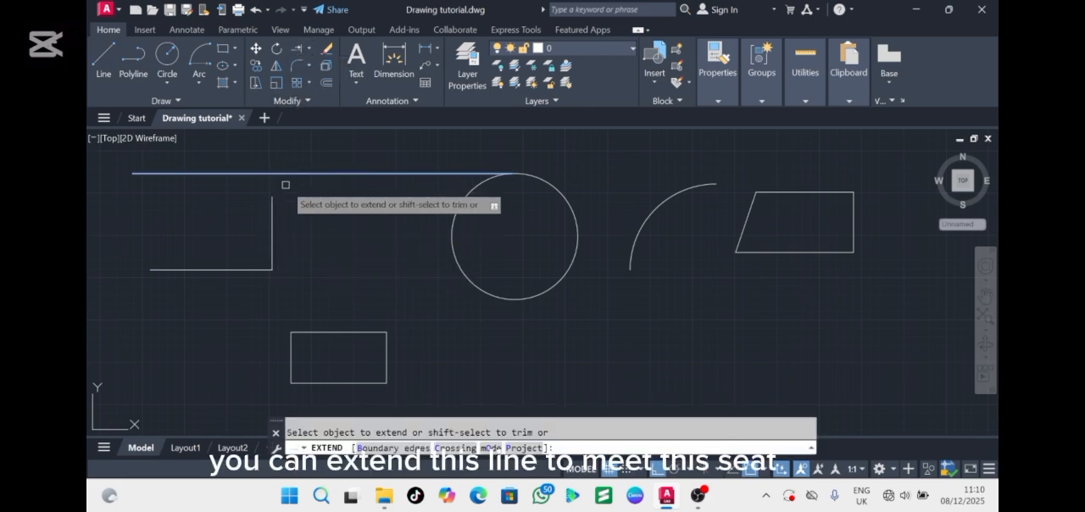
{"action": "left_click", "coordinate": [272, 223]}
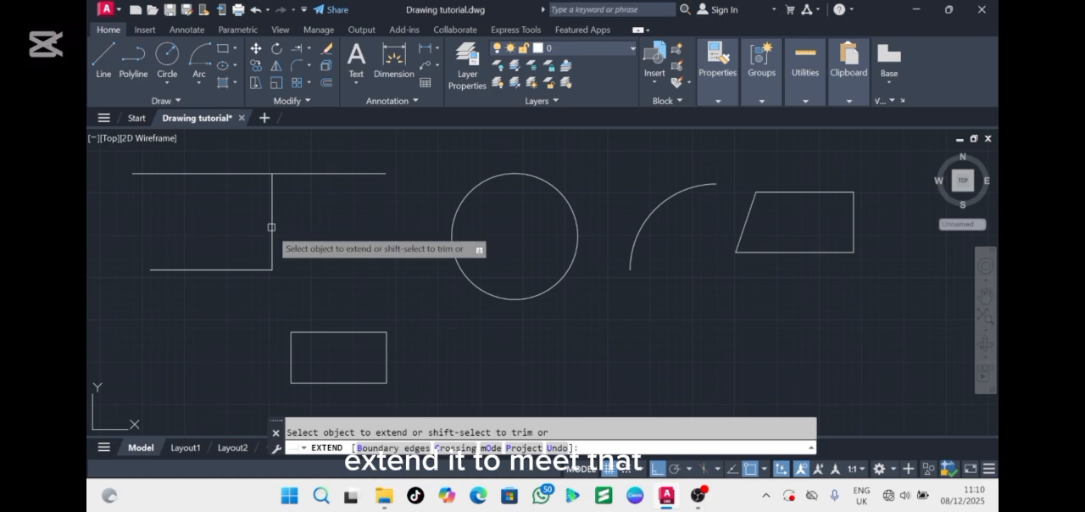
{"action": "left_click", "coordinate": [254, 268]}
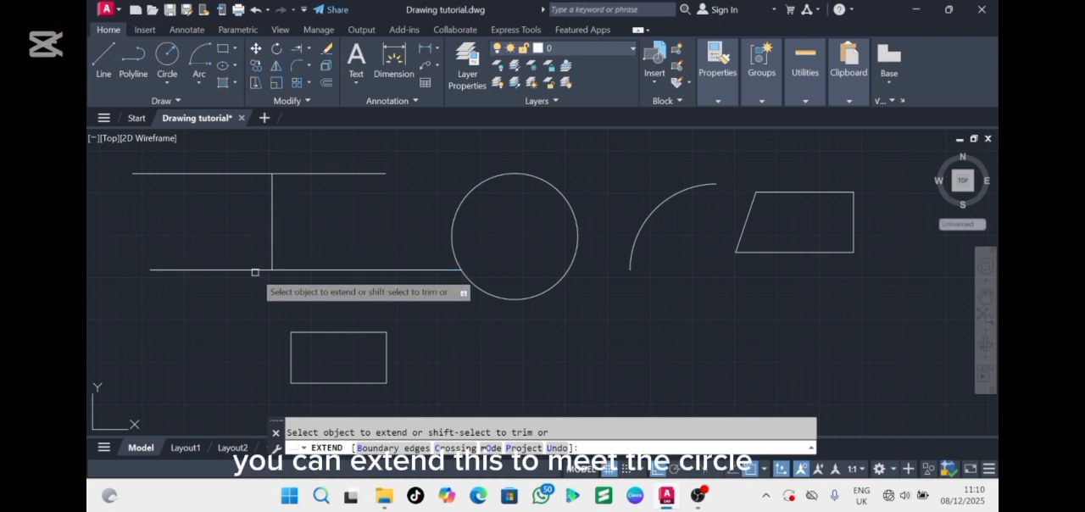
{"action": "left_click", "coordinate": [362, 174]}
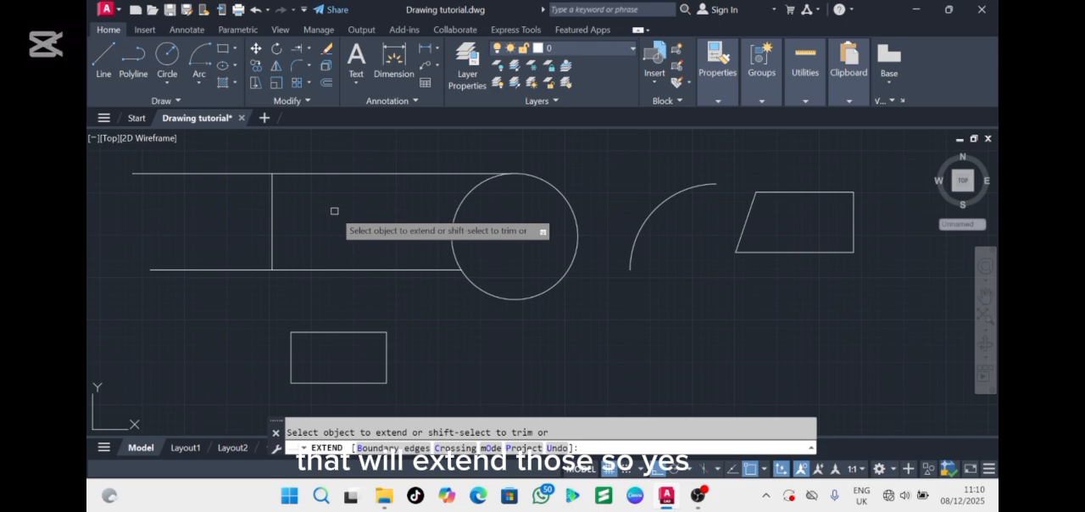
{"action": "key", "text": "Escape"}
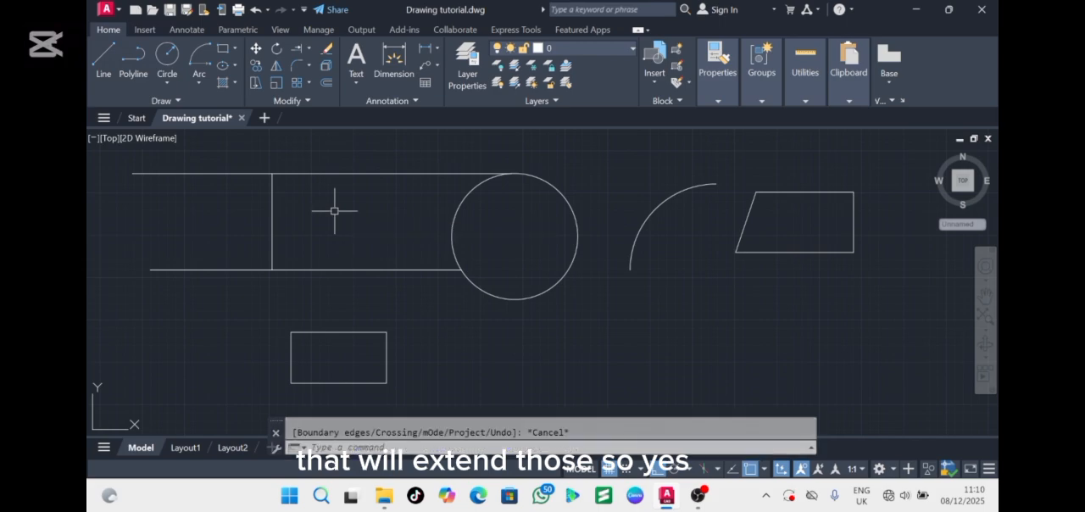
{"action": "left_click", "coordinate": [256, 63]}
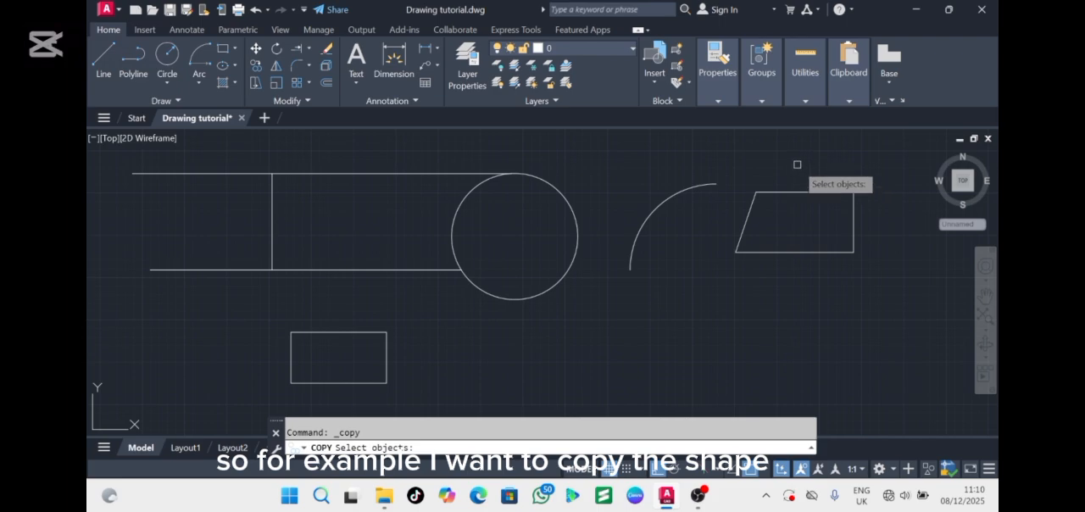
{"action": "key", "text": "Escape"}
{"action": "left_click", "coordinate": [746, 170]}
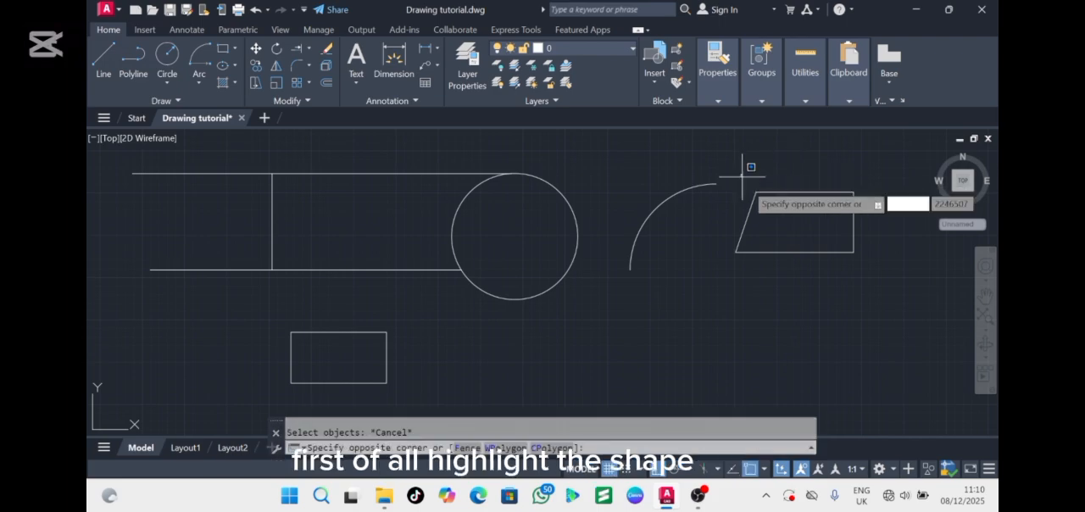
{"action": "left_click", "coordinate": [879, 258]}
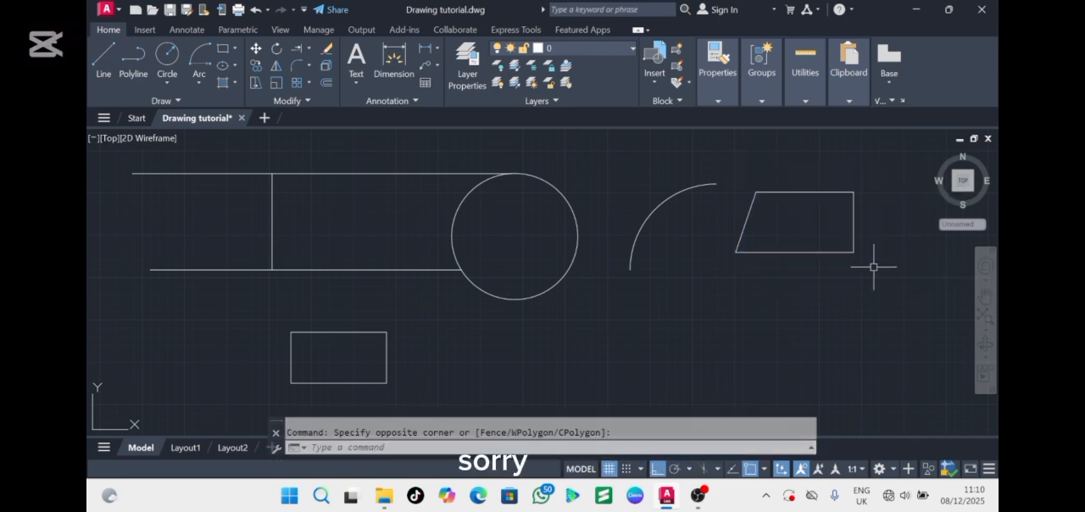
Copy the four-sided polyline shape twice straight down, stacking both copies in a column below the original
{"action": "left_click", "coordinate": [881, 259]}
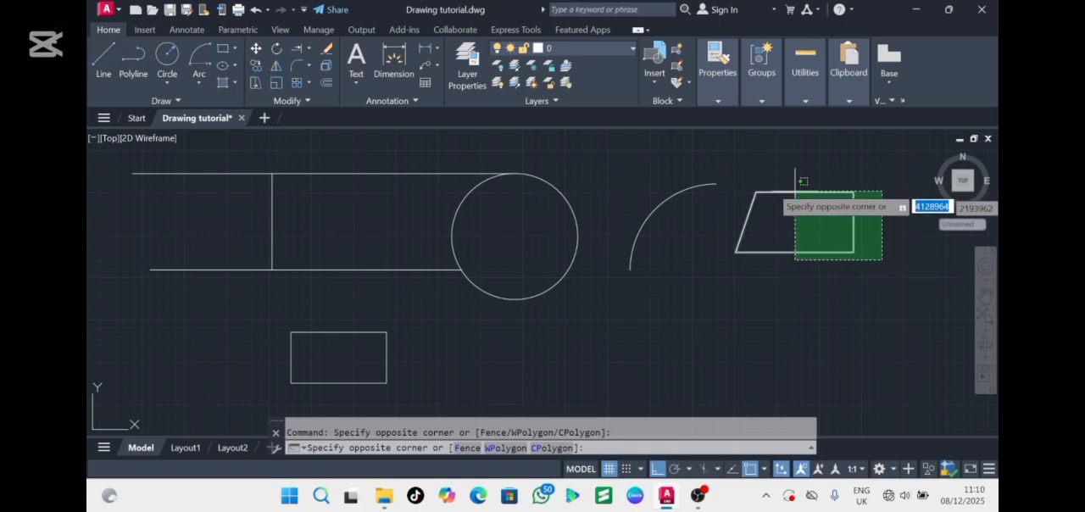
{"action": "left_click", "coordinate": [762, 180]}
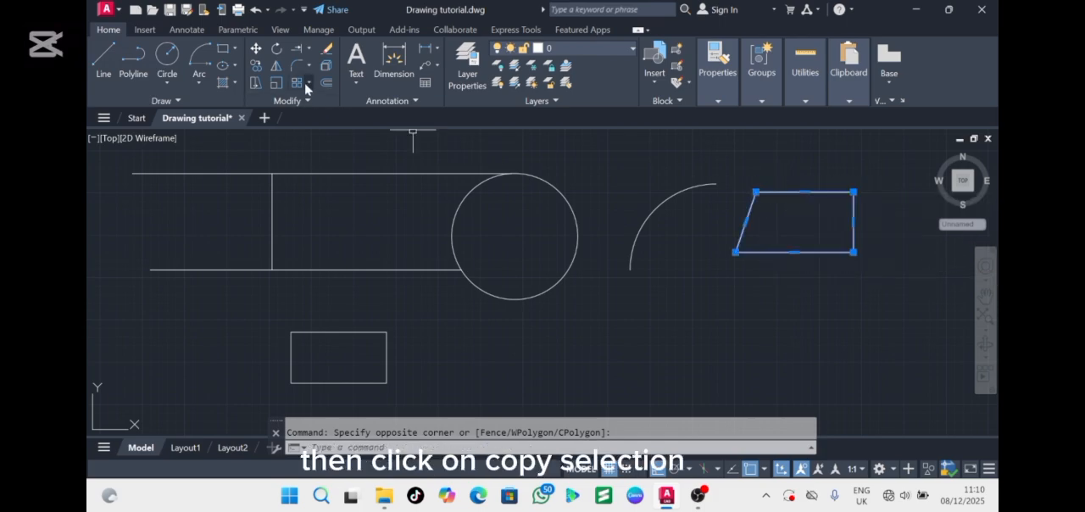
{"action": "left_click", "coordinate": [256, 67]}
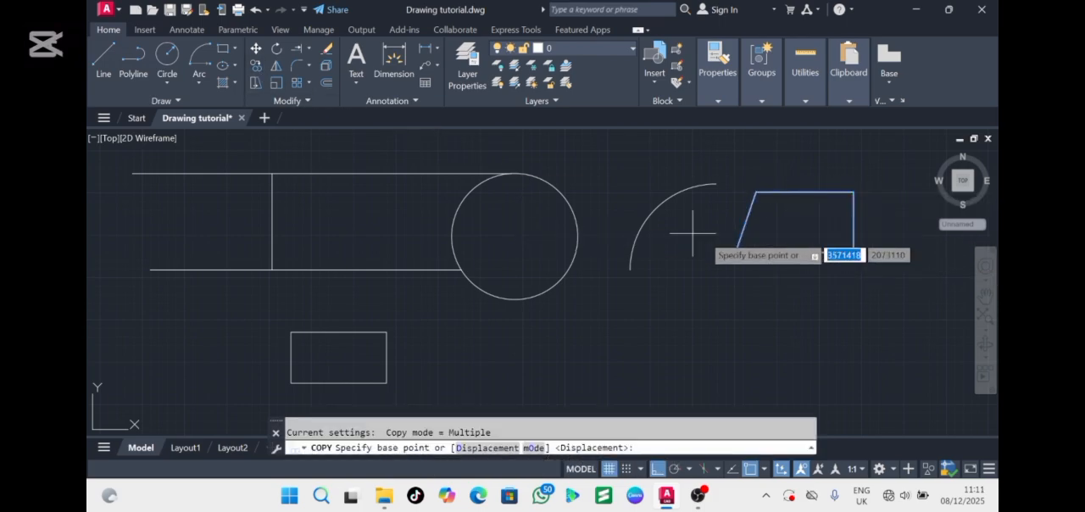
{"action": "left_click", "coordinate": [777, 213]}
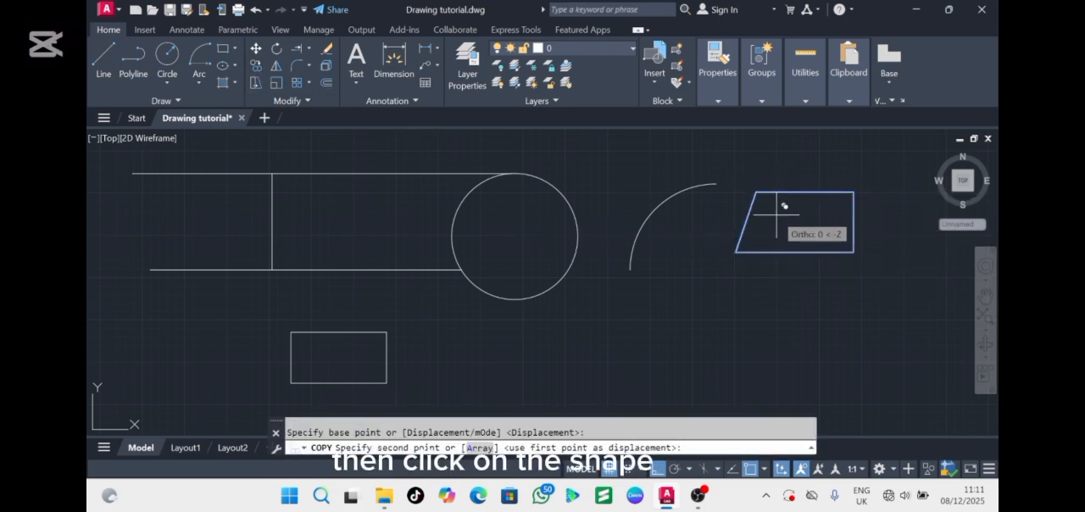
{"action": "left_click", "coordinate": [777, 294]}
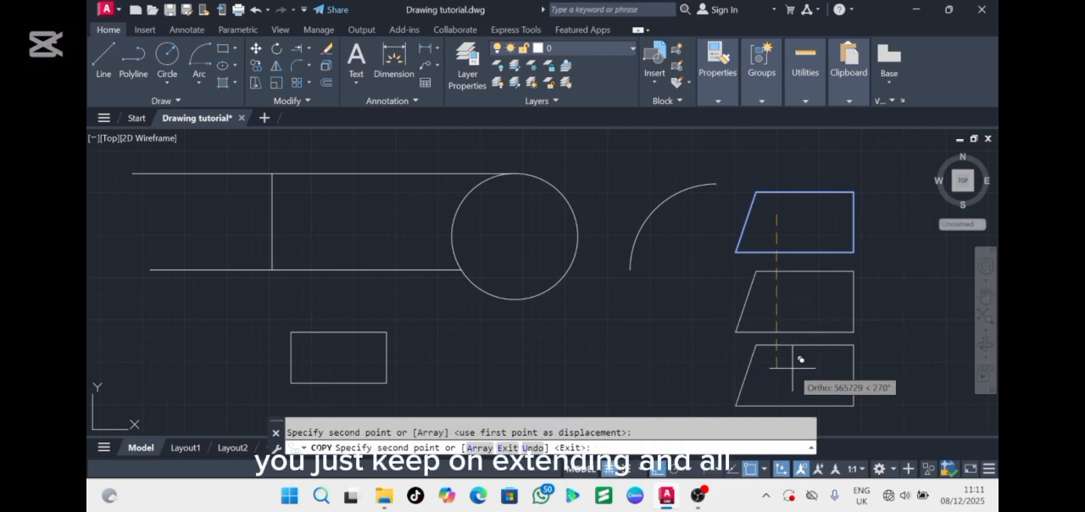
{"action": "left_click", "coordinate": [792, 368]}
{"action": "key", "text": "Escape"}
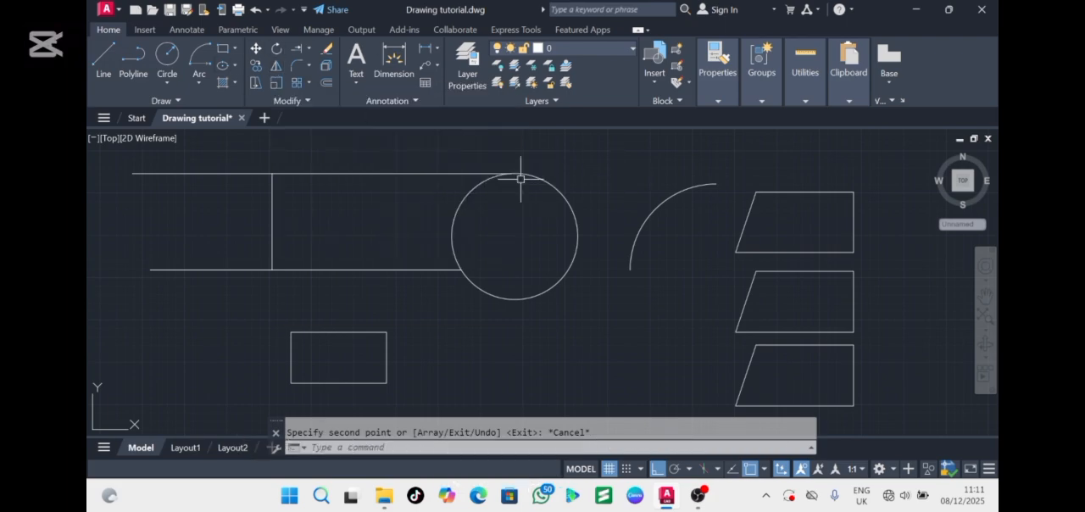
Mirror the uppermost polyline shape about a horizontal line through its middle, erasing the source object
{"action": "left_click", "coordinate": [878, 254]}
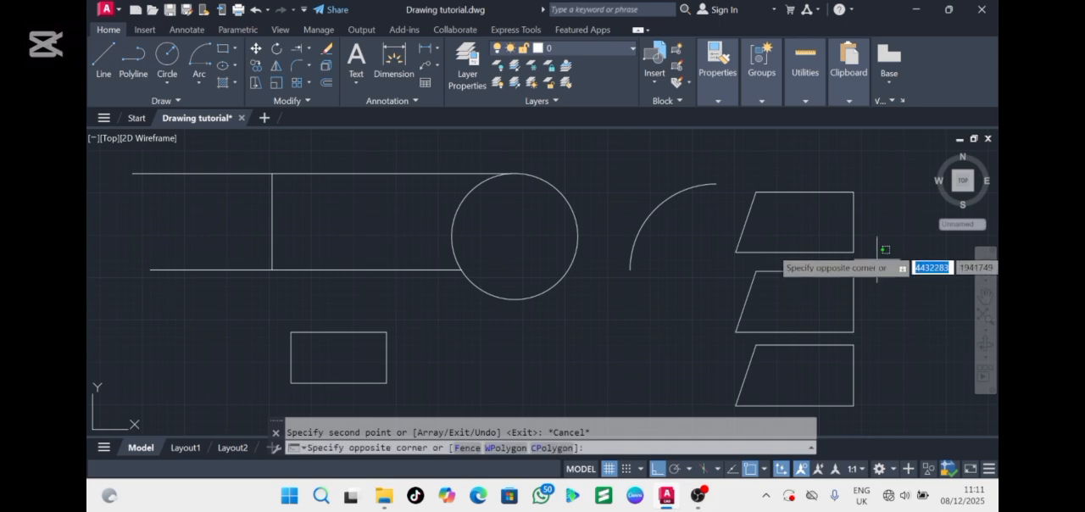
{"action": "left_click", "coordinate": [736, 180]}
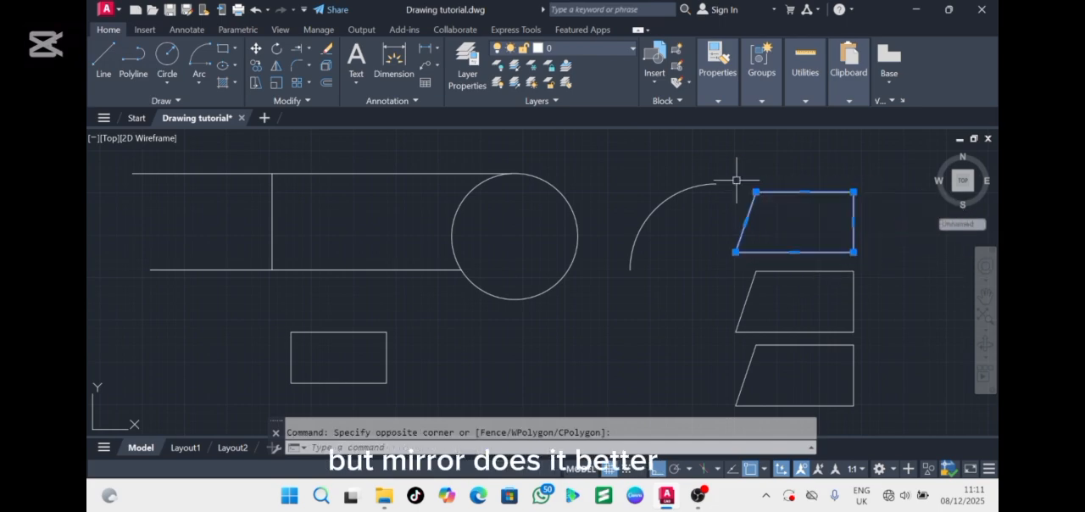
{"action": "left_click", "coordinate": [275, 68]}
{"action": "left_click", "coordinate": [759, 216]}
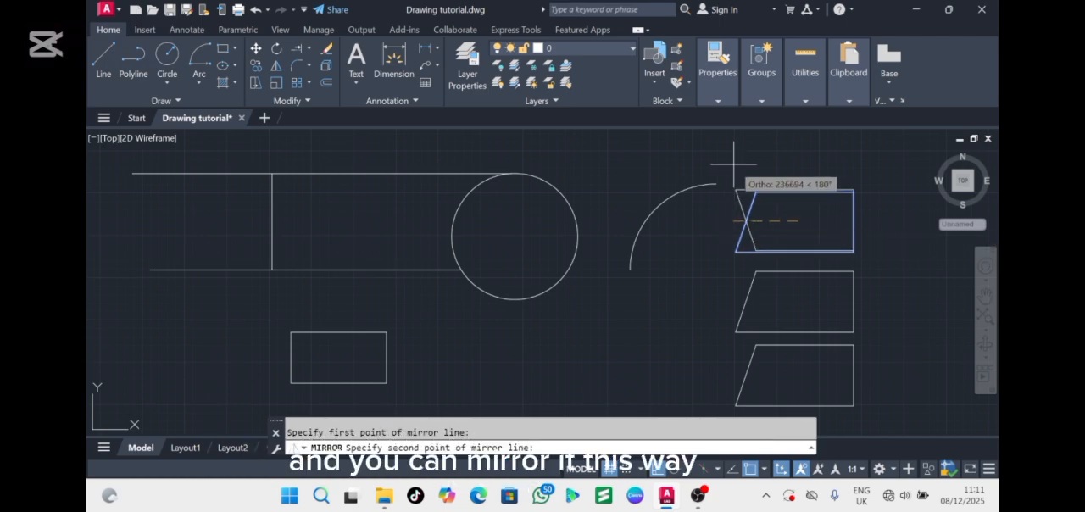
{"action": "left_click", "coordinate": [694, 222]}
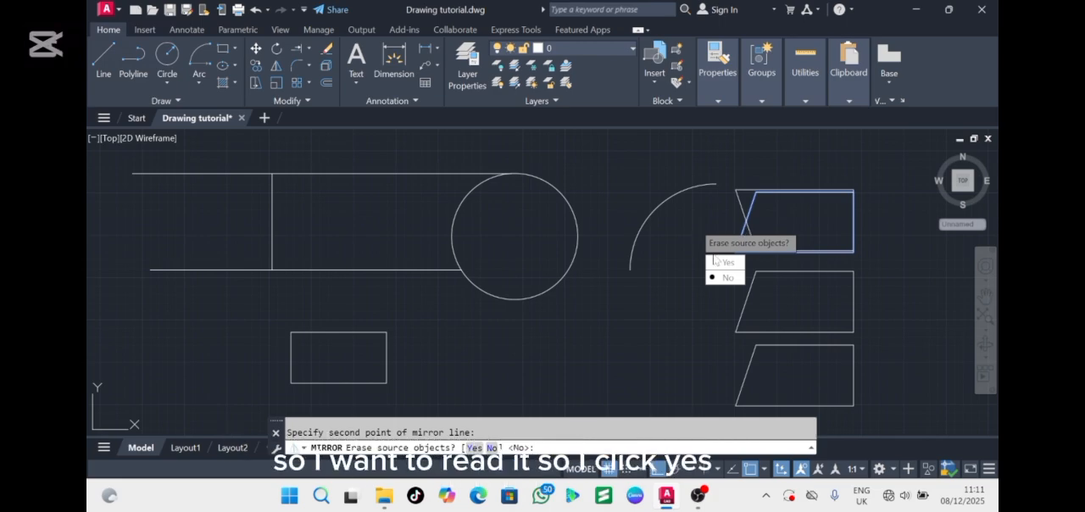
{"action": "left_click", "coordinate": [728, 263]}
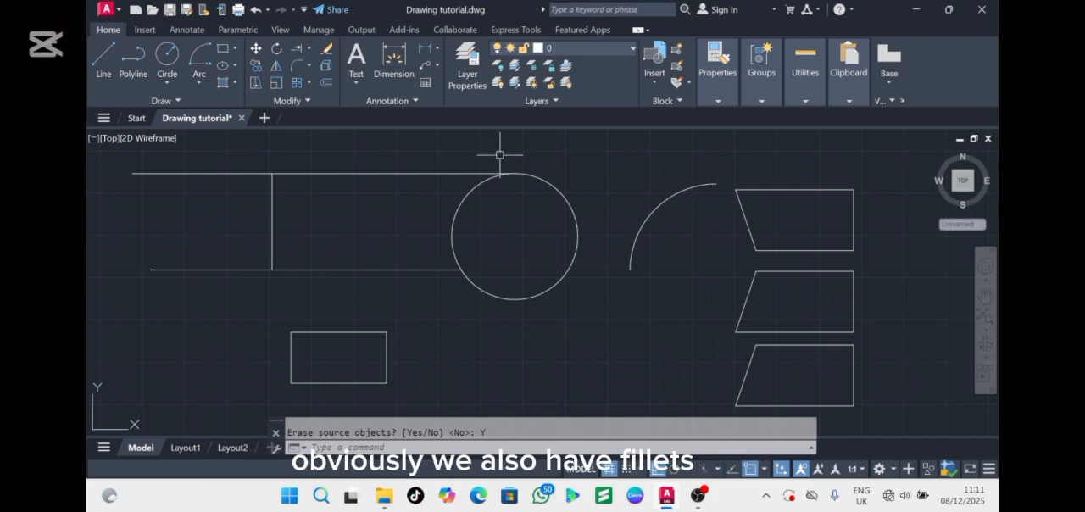
Offset the arc inward by 1000 using the Through option
{"action": "left_click", "coordinate": [327, 83]}
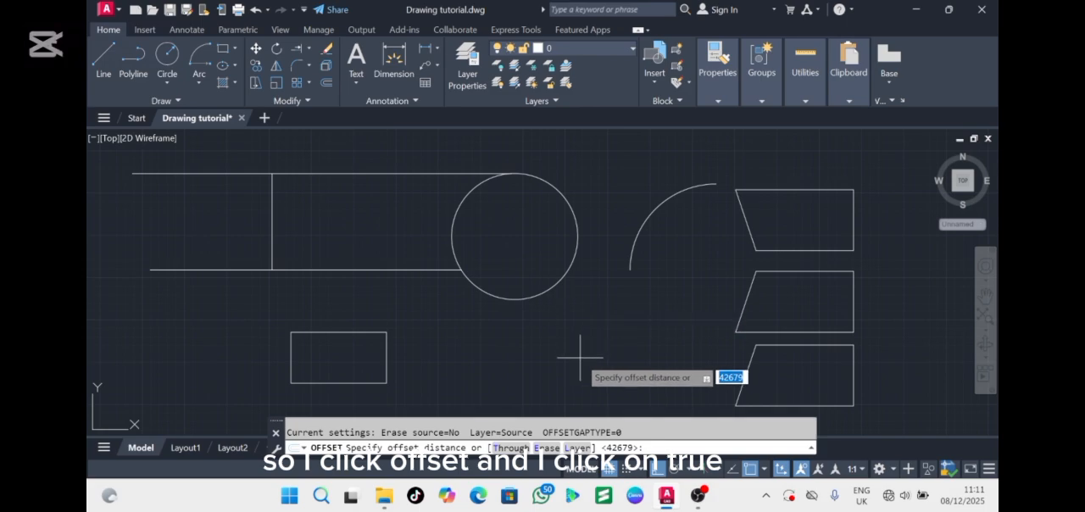
{"action": "left_click", "coordinate": [508, 449]}
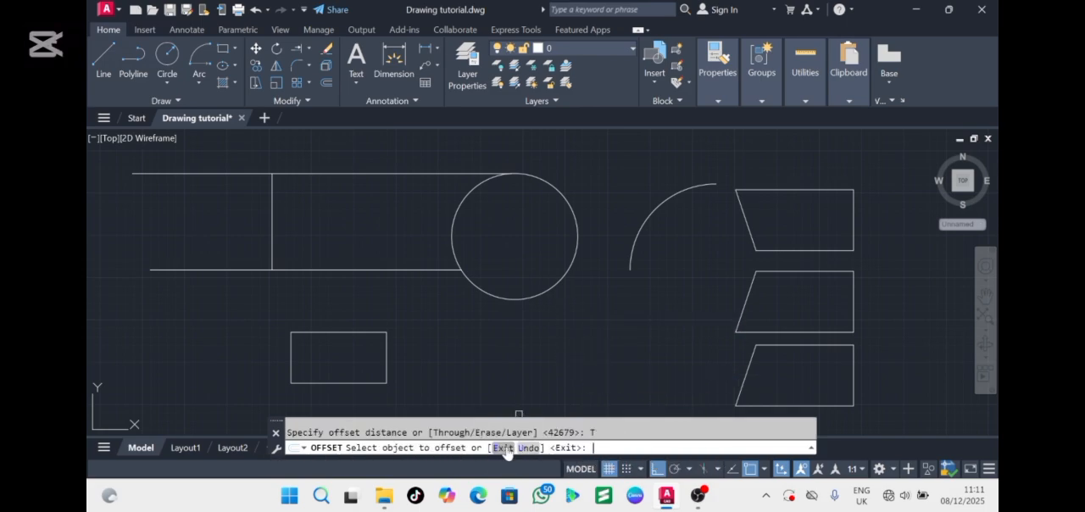
{"action": "left_click", "coordinate": [640, 231]}
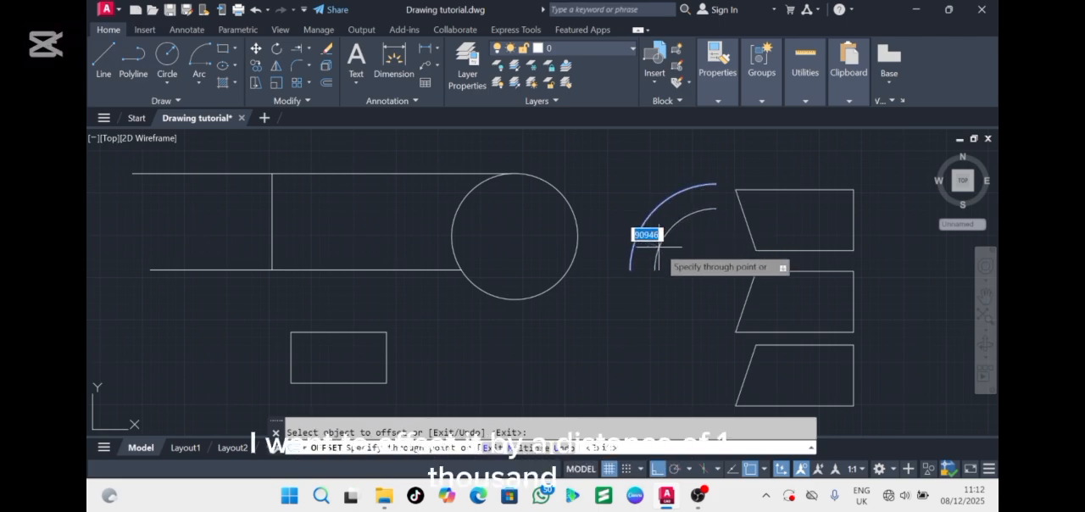
{"action": "type", "text": "1000"}
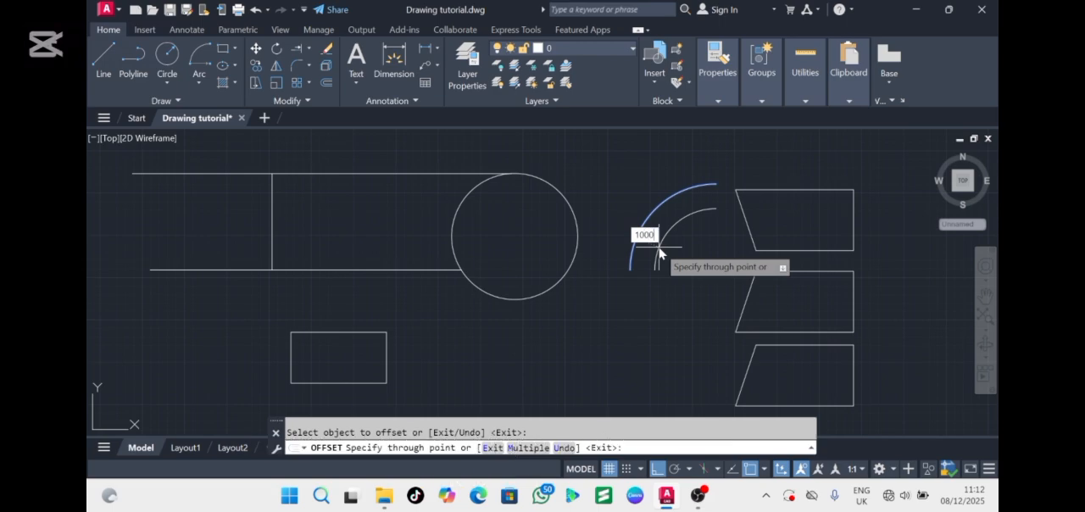
{"action": "key", "text": "Return"}
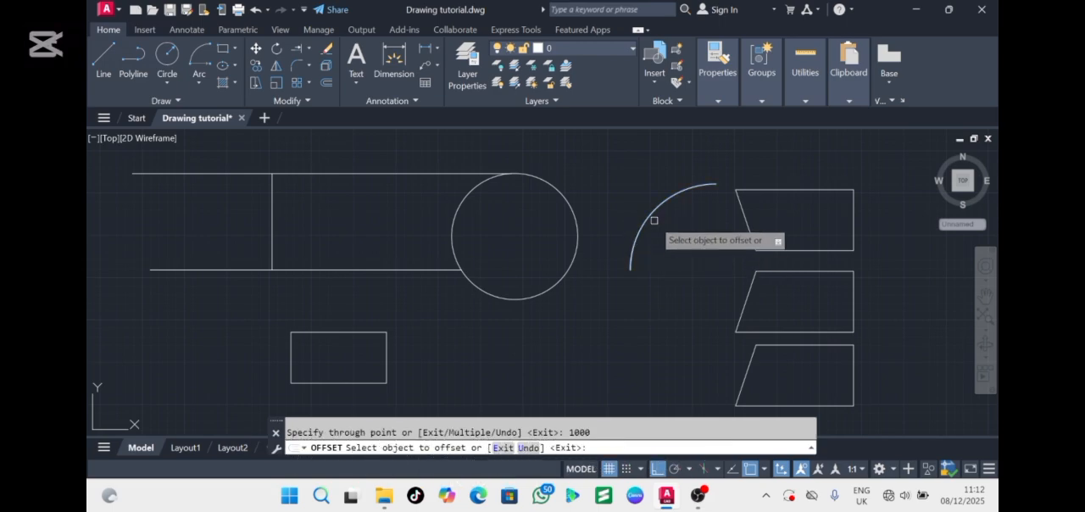
Offset the innermost arc inward by 1000 twice more, each time starting from the newest arc
{"action": "scroll", "coordinate": [547, 255], "scroll_direction": "down", "scroll_amount": 3}
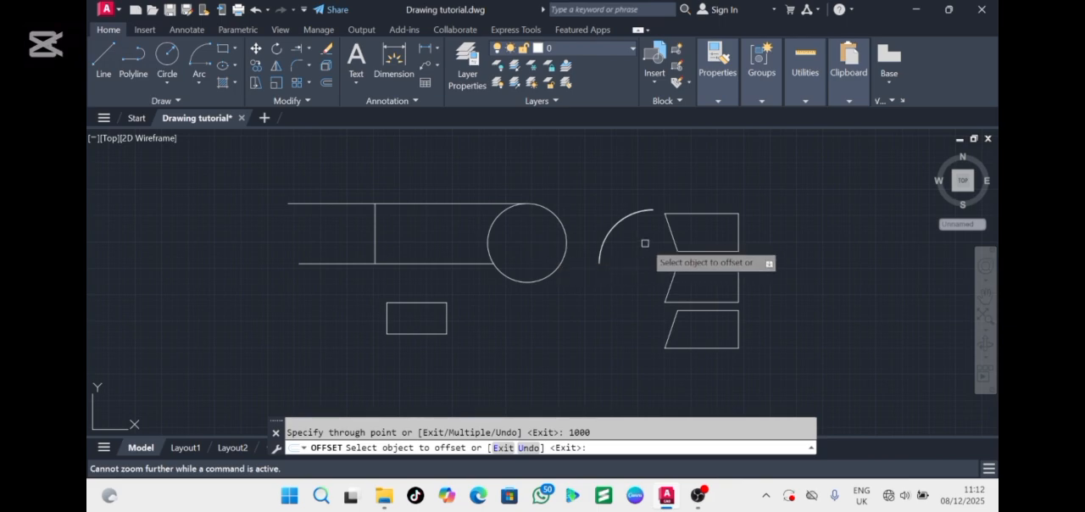
{"action": "scroll", "coordinate": [644, 243], "scroll_direction": "up", "scroll_amount": 5}
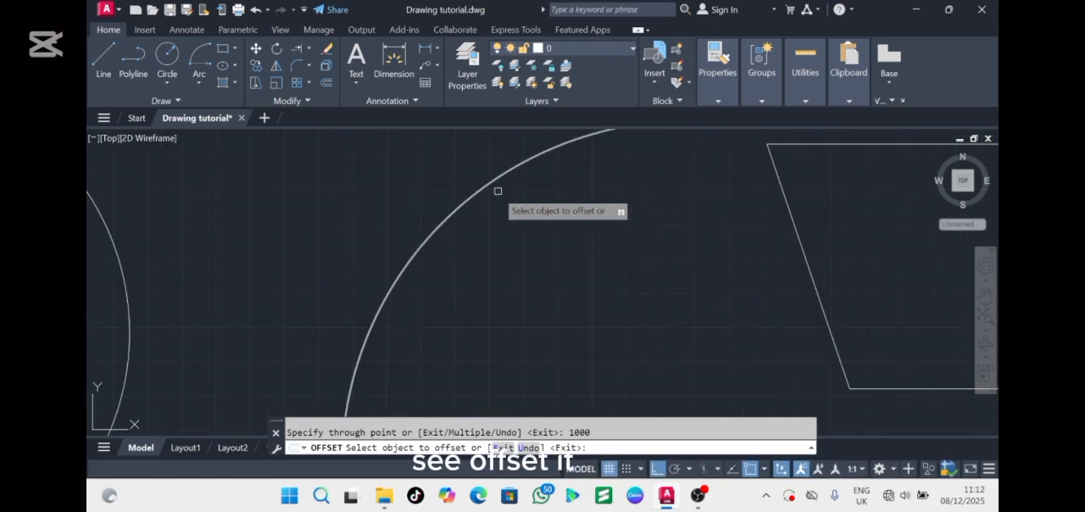
{"action": "scroll", "coordinate": [498, 191], "scroll_direction": "up", "scroll_amount": 3}
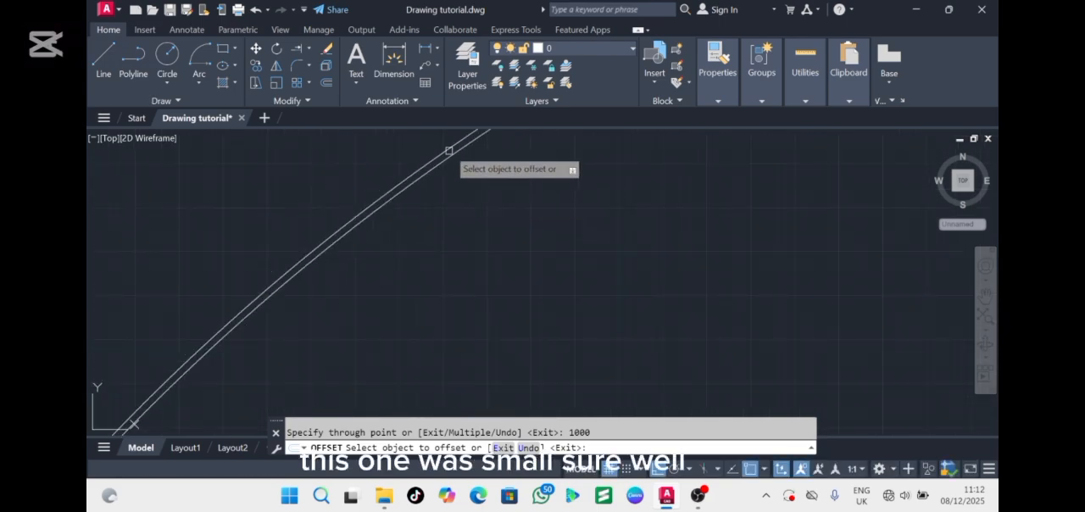
{"action": "scroll", "coordinate": [448, 150], "scroll_direction": "up", "scroll_amount": 3}
{"action": "left_click", "coordinate": [450, 216]}
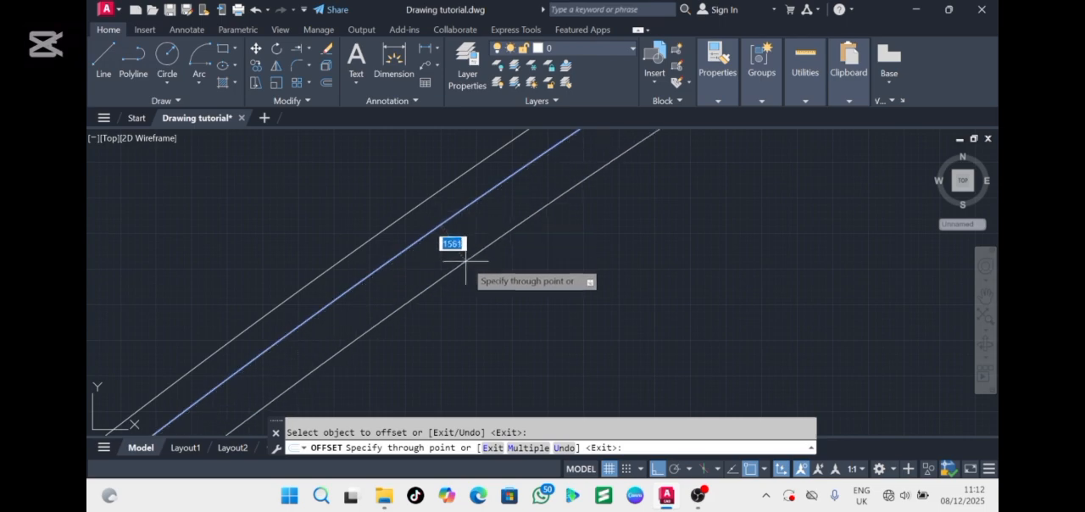
{"action": "type", "text": "10"}
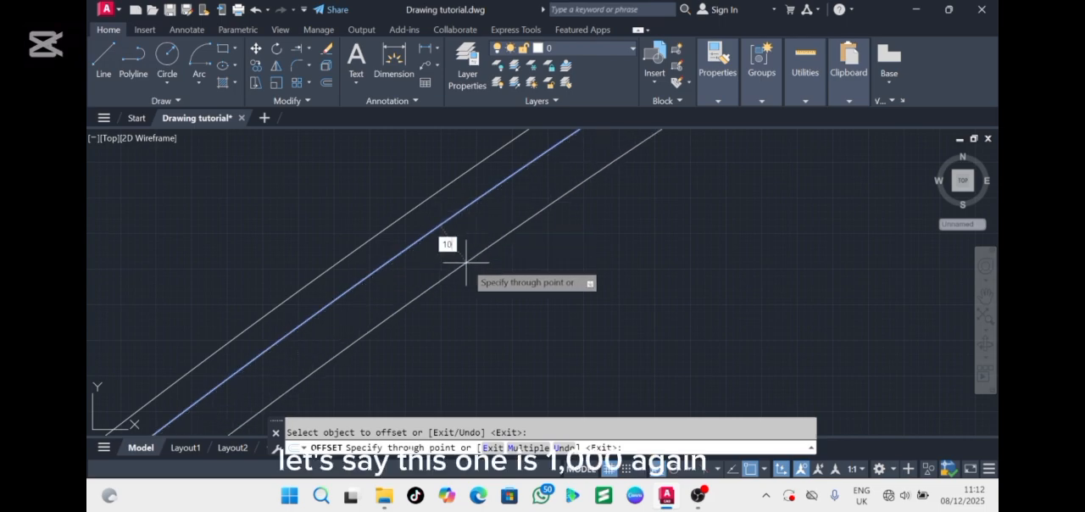
{"action": "type", "text": "00"}
{"action": "key", "text": "Return"}
{"action": "left_click", "coordinate": [469, 229]}
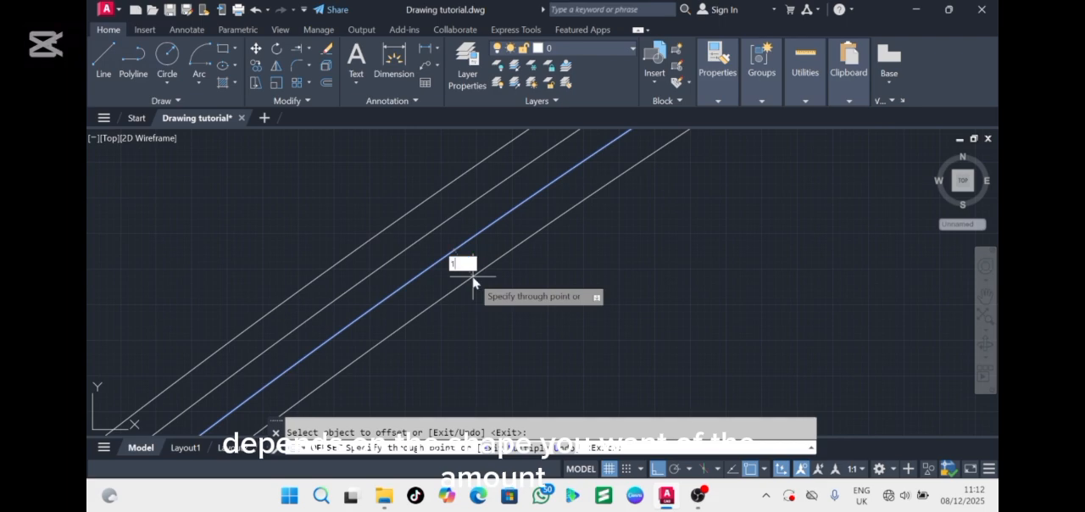
{"action": "key", "text": "Return"}
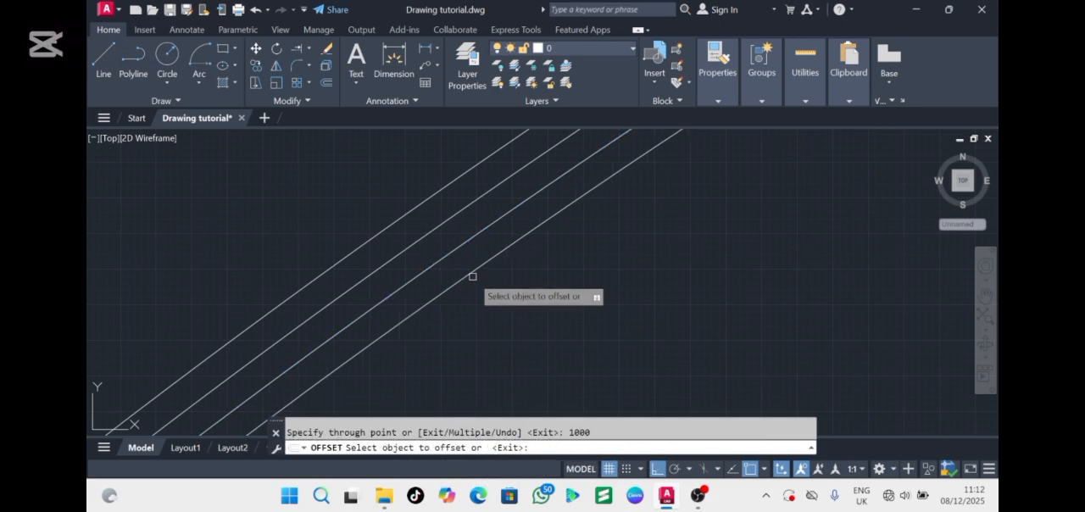
{"action": "scroll", "coordinate": [478, 267], "scroll_direction": "down", "scroll_amount": 6}
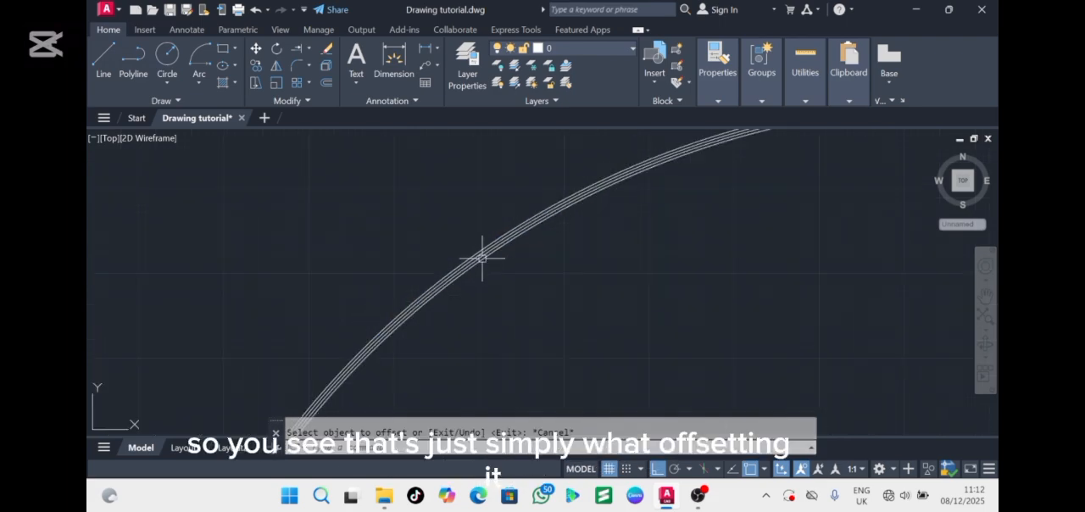
Delete the original arc together with all its offset copies
{"action": "left_click", "coordinate": [478, 215]}
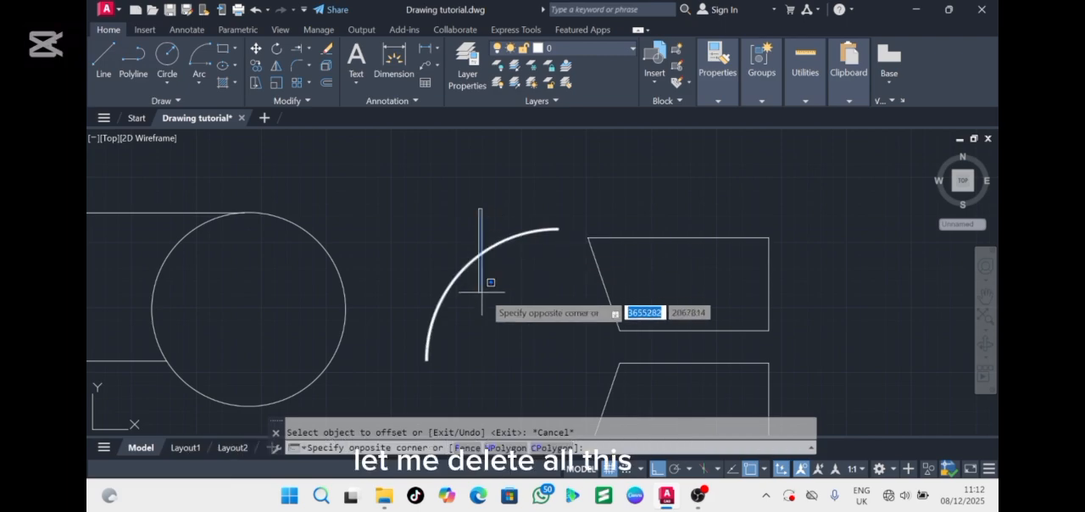
{"action": "left_click", "coordinate": [492, 292]}
{"action": "left_click", "coordinate": [499, 275]}
{"action": "left_click", "coordinate": [477, 231]}
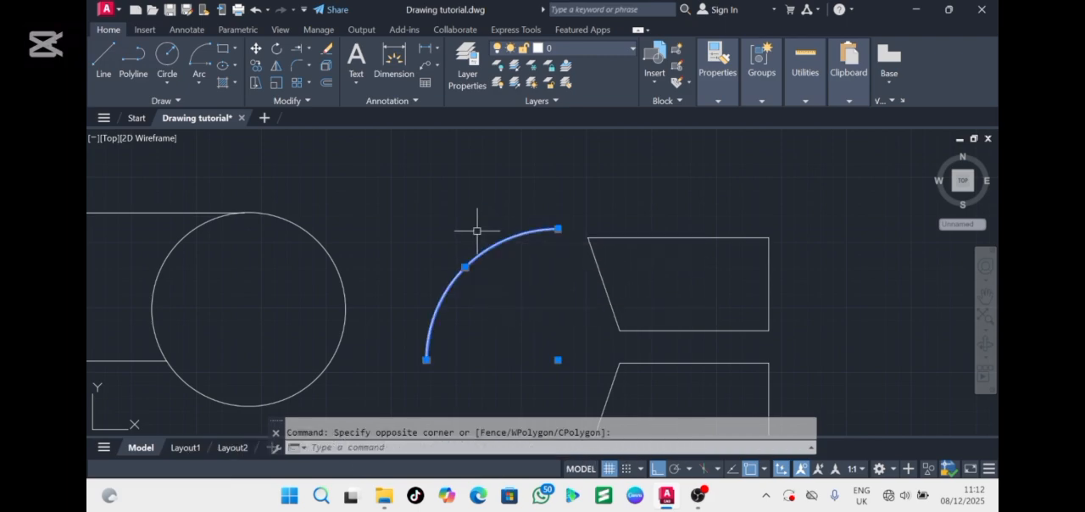
{"action": "key", "text": "Delete"}
{"action": "scroll", "coordinate": [477, 231], "scroll_direction": "down", "scroll_amount": 5}
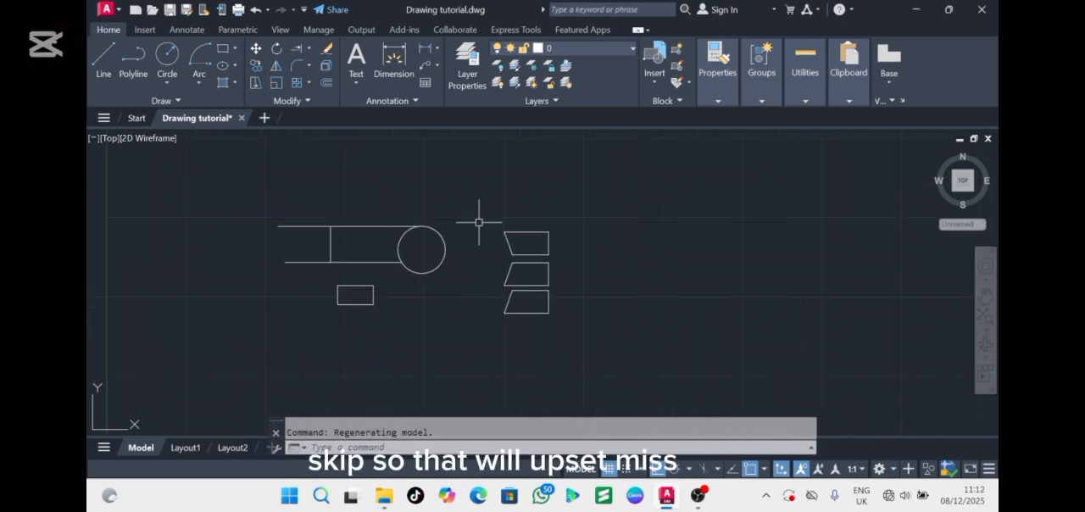